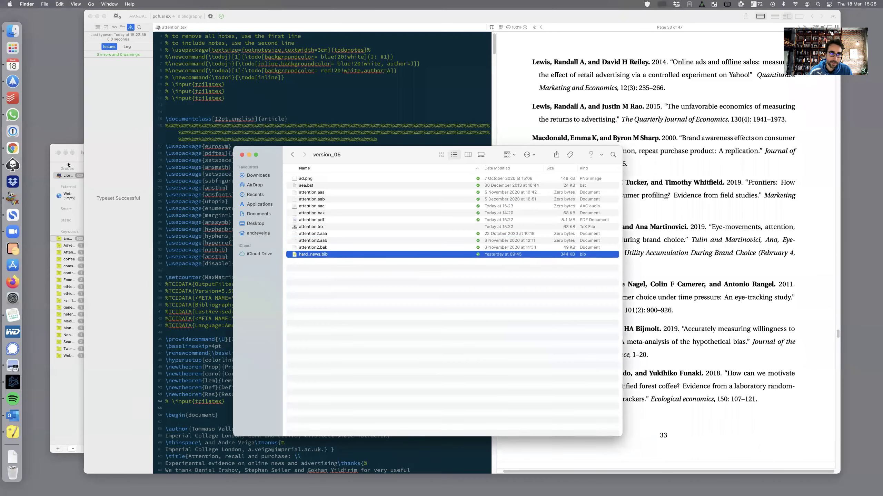
Step: Open hard_news.bib from the version_05 folder in BibDesk and arrange its window so the folder stays accessible
double_click(321, 255)
drag(166, 157, 279, 180)
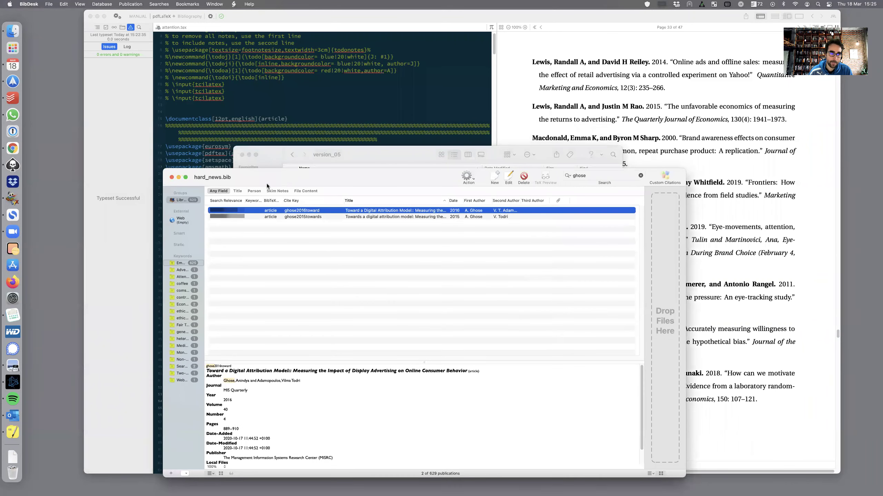
click(31, 5)
click(33, 26)
drag(329, 179, 204, 187)
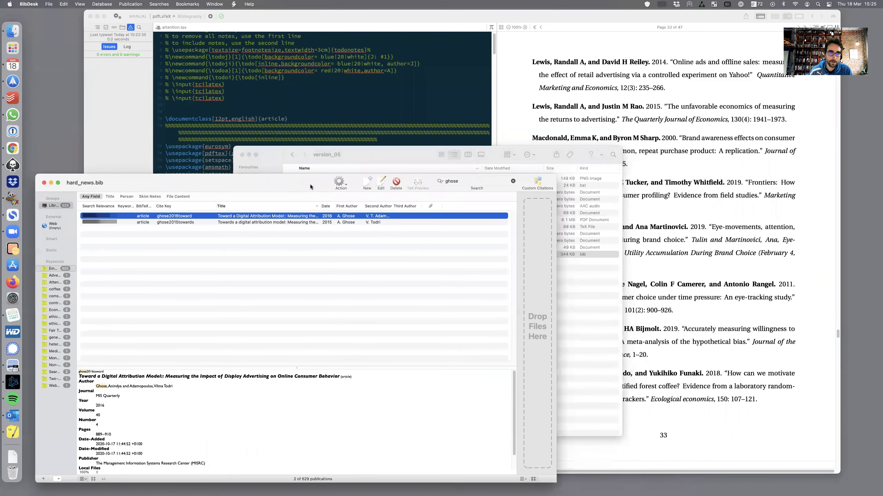
drag(310, 187, 346, 193)
drag(366, 155, 394, 144)
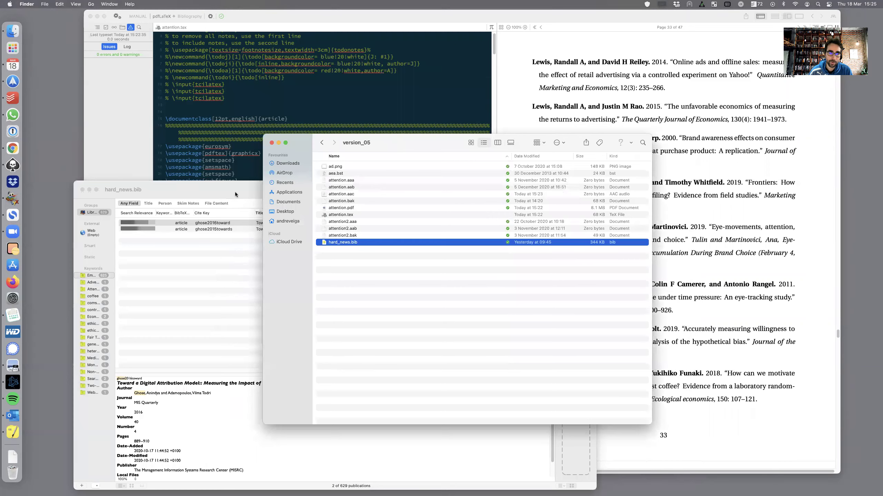
drag(234, 192, 273, 188)
drag(640, 175, 551, 183)
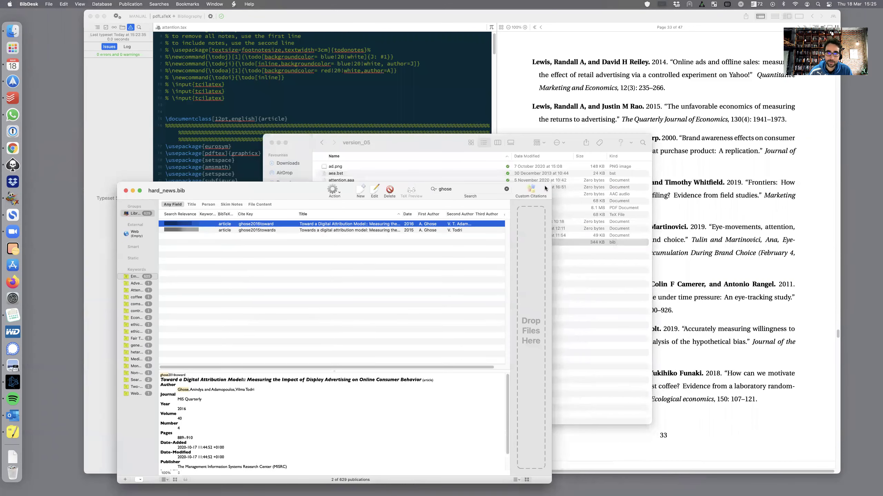
Step: Clear the hard_news.bib search, browse all publications, and inspect the entry "Using Cost Observation to Regulate Firms" before closing it
click(400, 140)
double_click(355, 242)
click(507, 189)
scroll(273, 276, down, 15)
scroll(274, 275, down, 20)
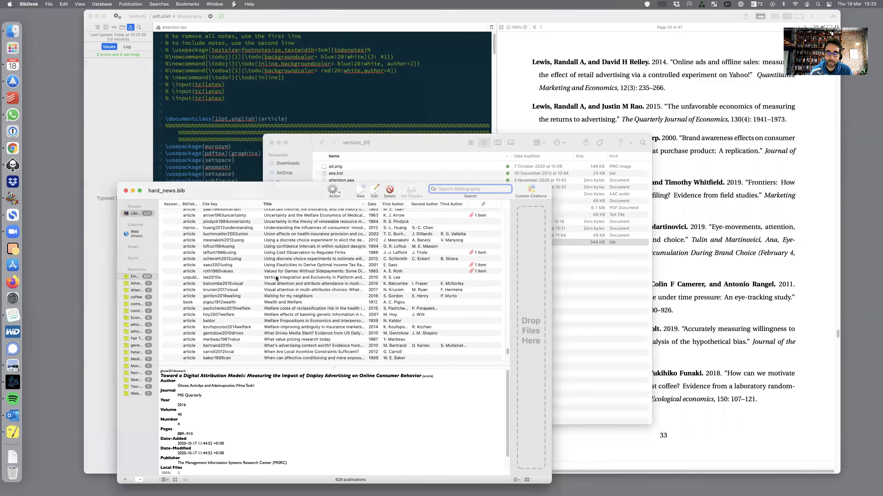
double_click(287, 253)
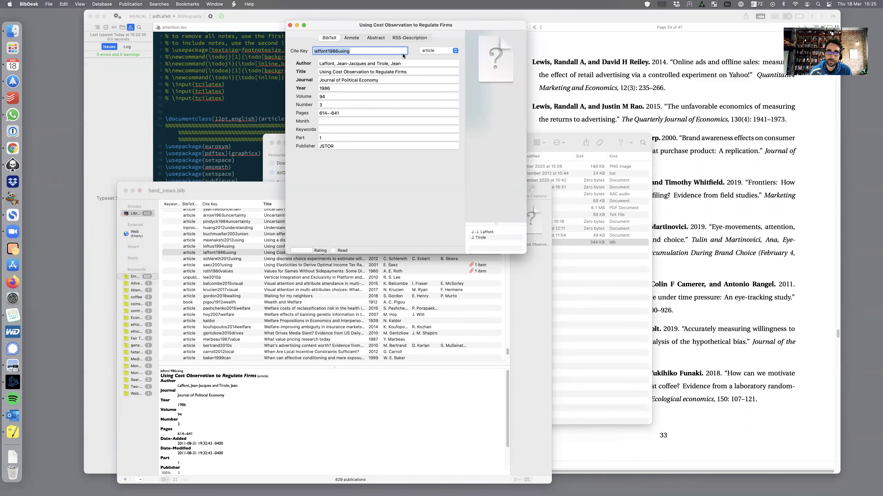
click(291, 25)
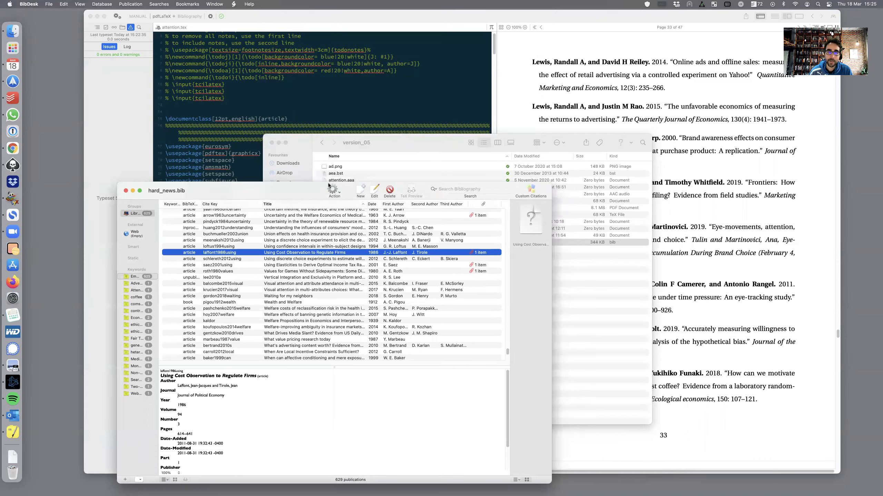
Step: Switch to attention.tex in Texpad and select the three lines before the appendix that set the bibliography style and load hard_news
click(373, 114)
scroll(292, 303, down, 20)
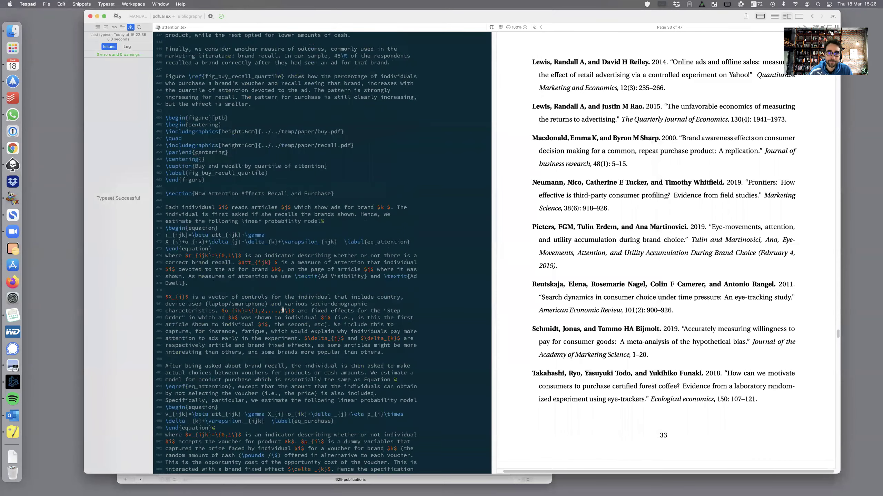
scroll(283, 310, up, 15)
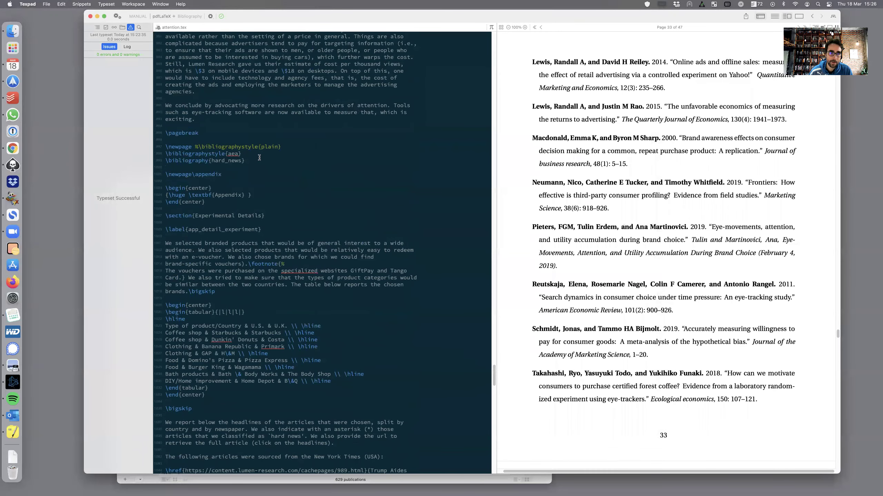
drag(259, 160, 166, 147)
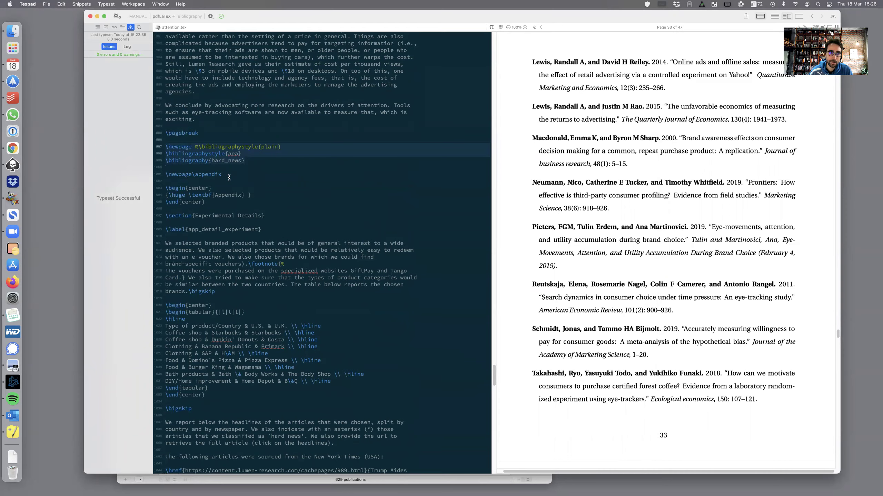
Step: Bring up the version_05 folder in Finder, select attention.tex, and close the folder window
key(ctrl+Up)
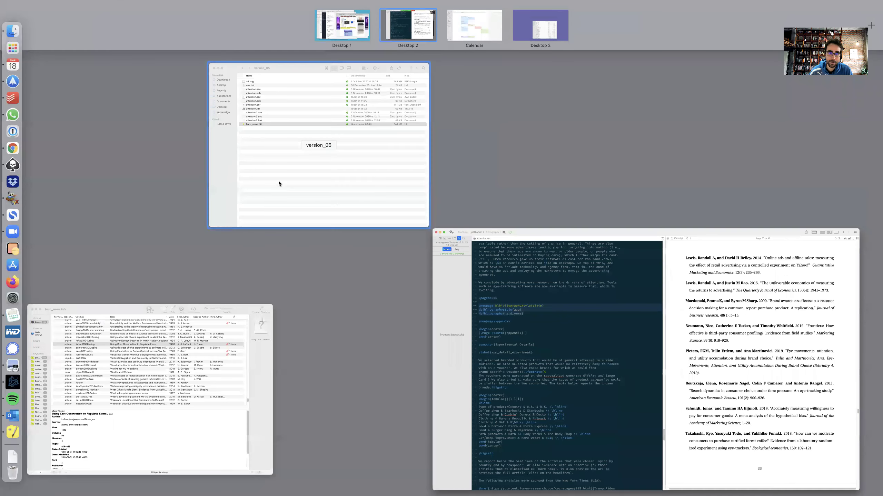
click(279, 181)
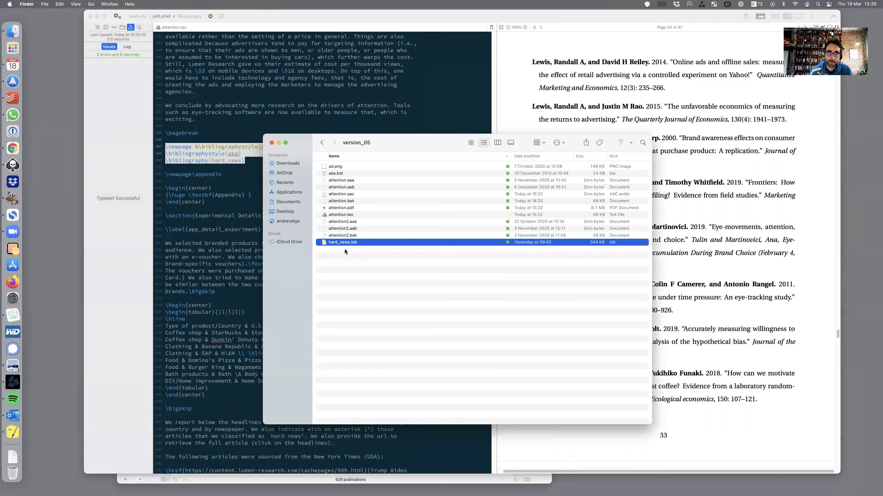
click(346, 215)
key(super+w)
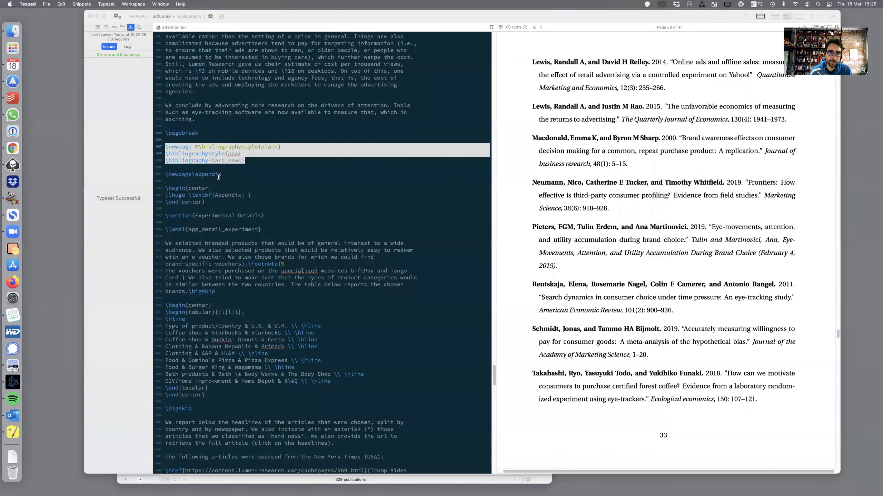
Step: Search hard_news.bib in BibDesk for the first author's surname of the 2019 "Eye-movements, attention" reference and select its entry
click(655, 215)
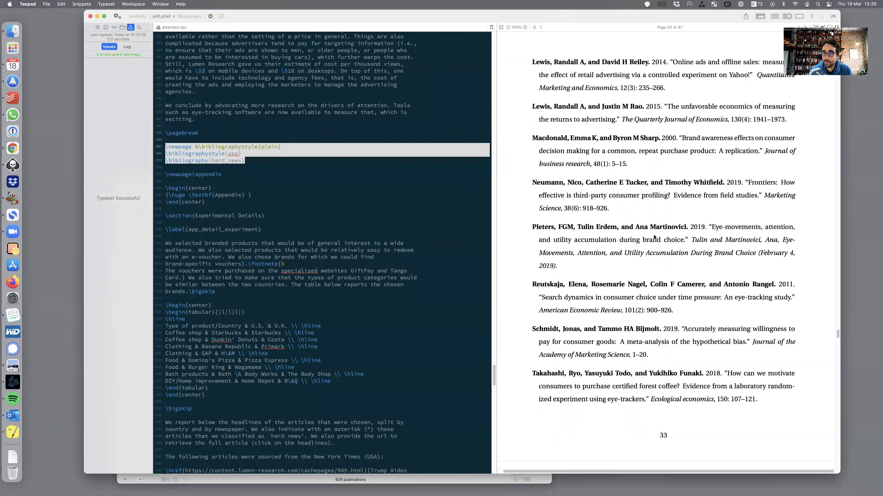
scroll(626, 237, down, 1)
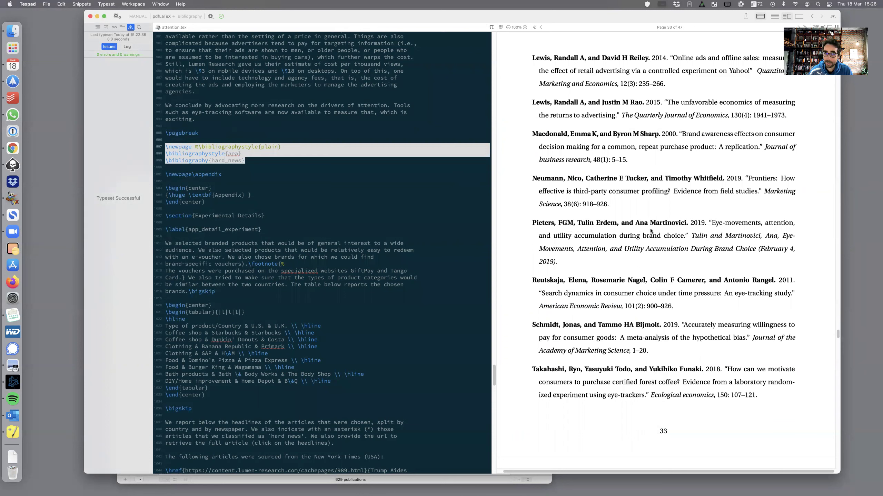
key(ctrl+Up)
click(201, 361)
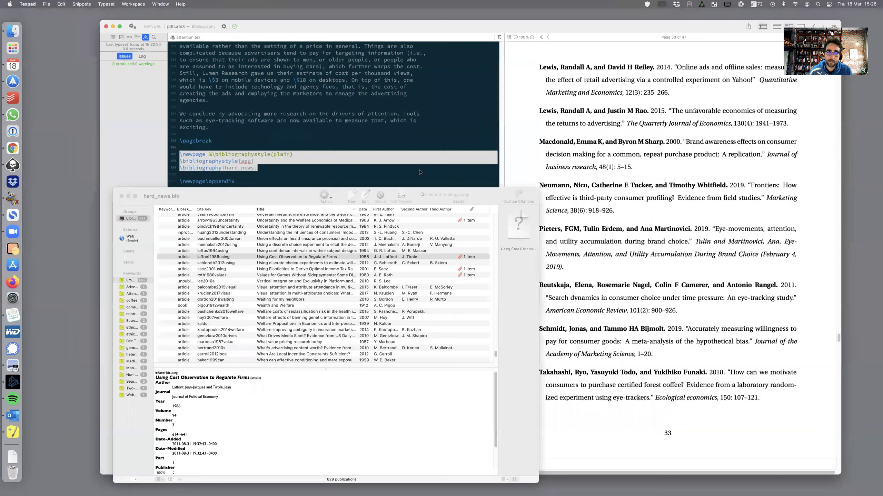
text(pieters)
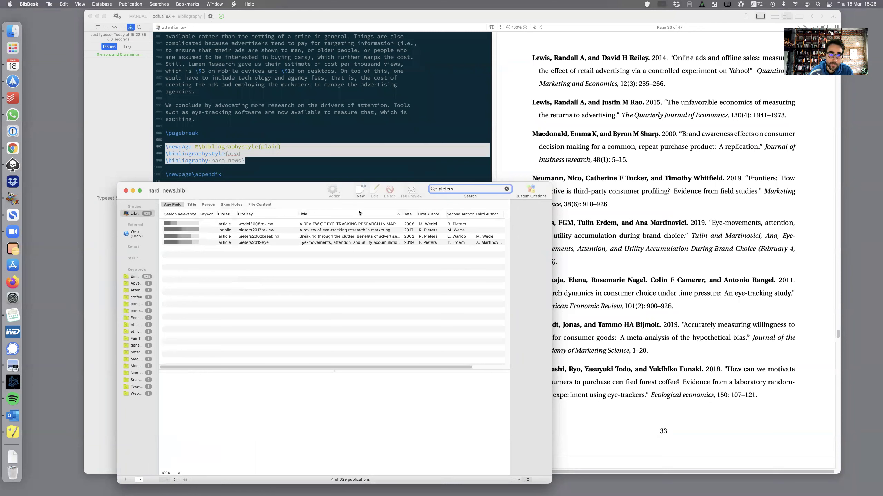
click(284, 242)
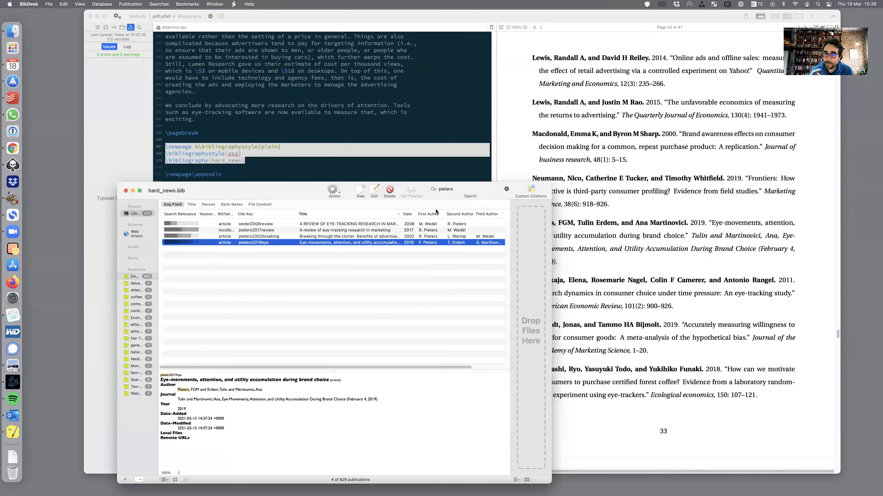
Step: Open the "Eye-movements, attention, and utility accumulation during brand choice" entry and examine its full Journal field
drag(289, 190, 352, 188)
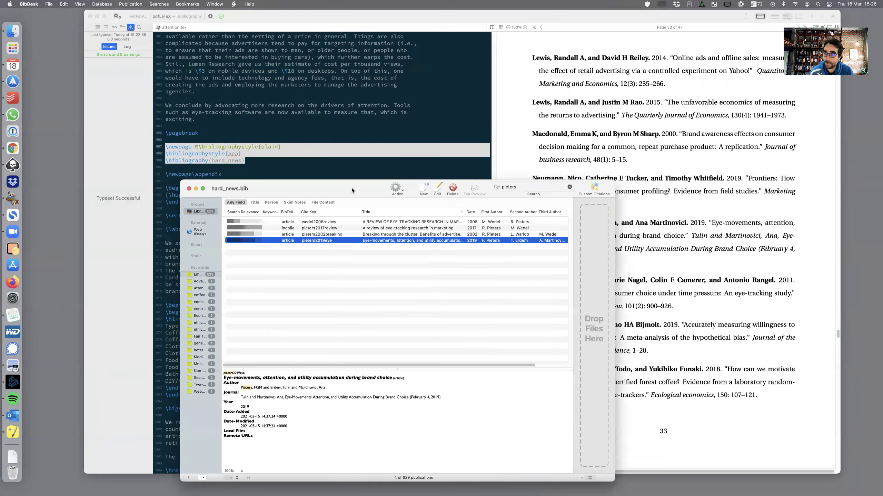
double_click(346, 240)
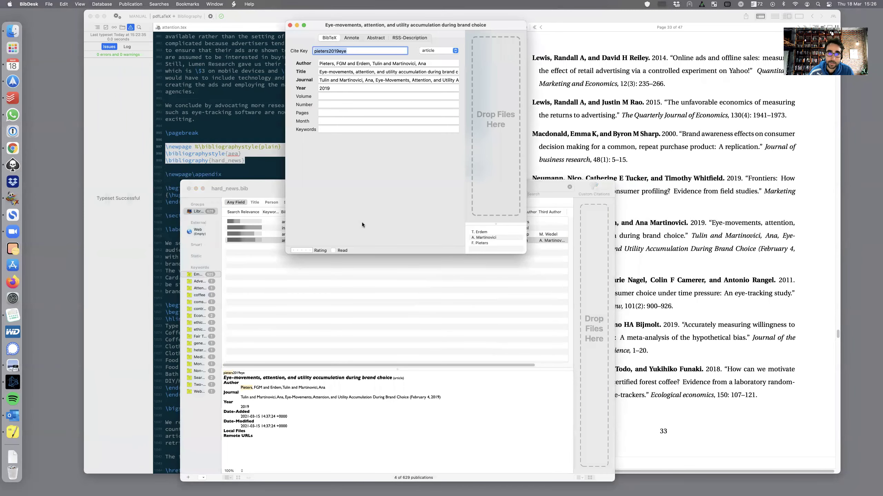
drag(313, 37, 302, 105)
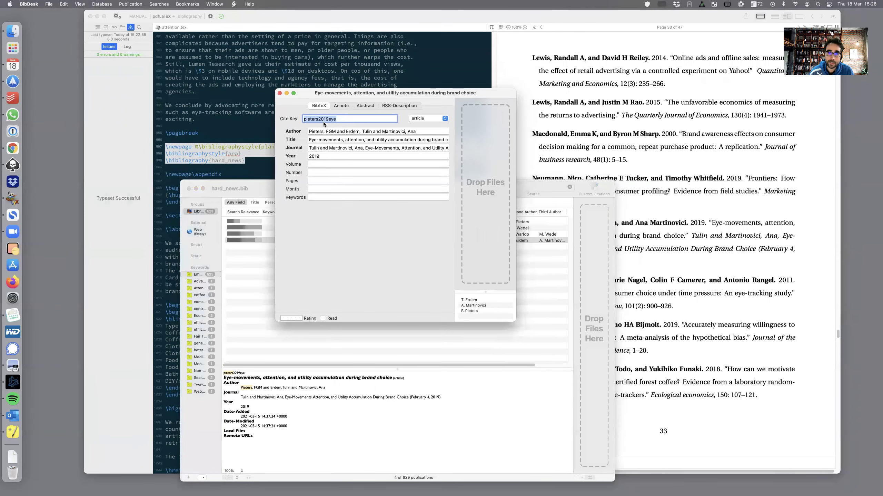
click(346, 148)
drag(311, 148, 482, 148)
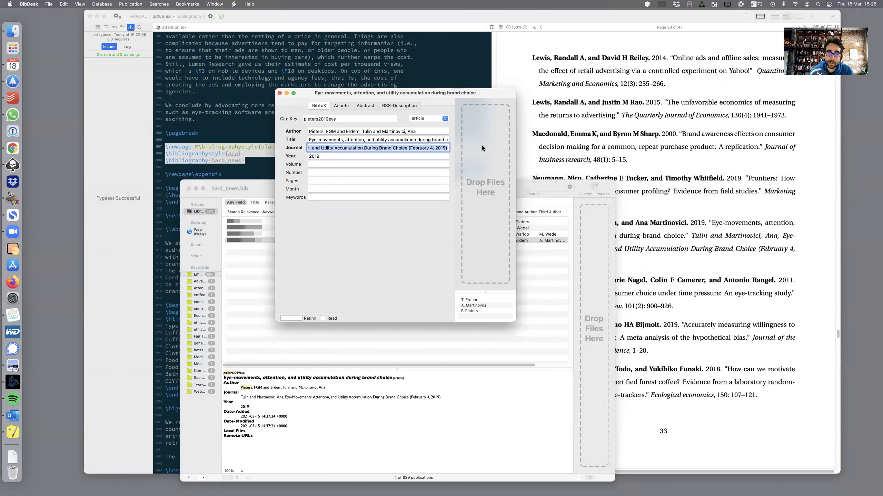
click(398, 148)
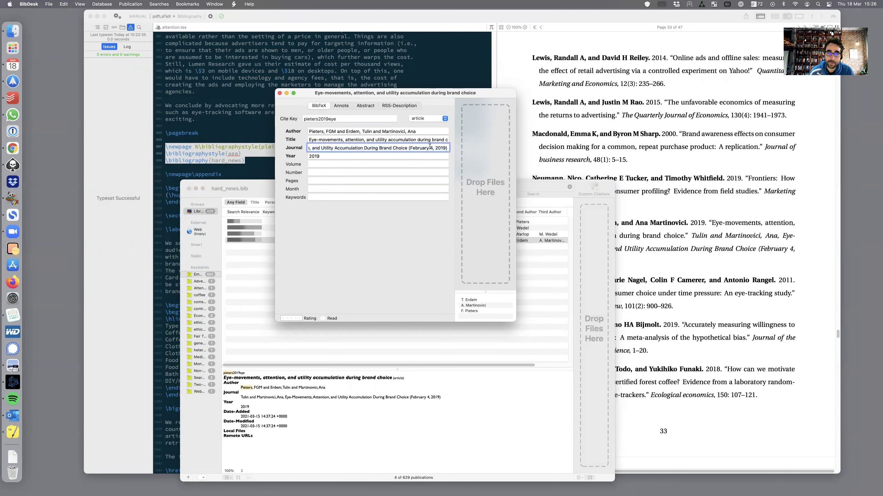
Step: Examine the entry's full Title field for comparison with the journal, and close the entry editor
drag(404, 140, 501, 140)
click(386, 141)
drag(376, 141, 329, 142)
click(372, 140)
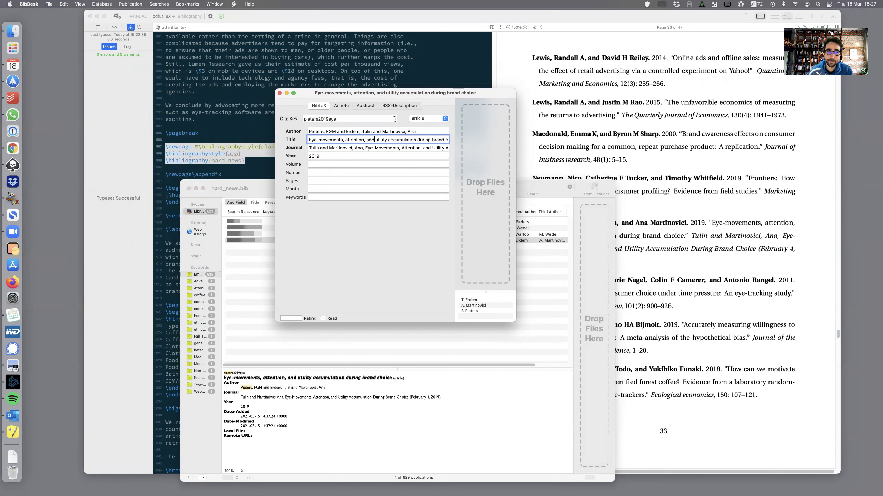
click(280, 93)
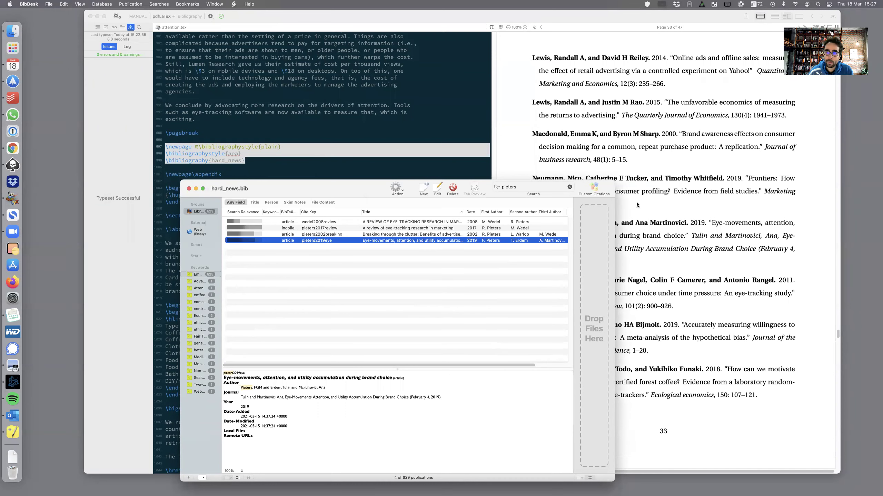
Step: Copy the title of the 2019 eye-movements reference from the PDF and search Google Scholar for it in Chrome
click(671, 217)
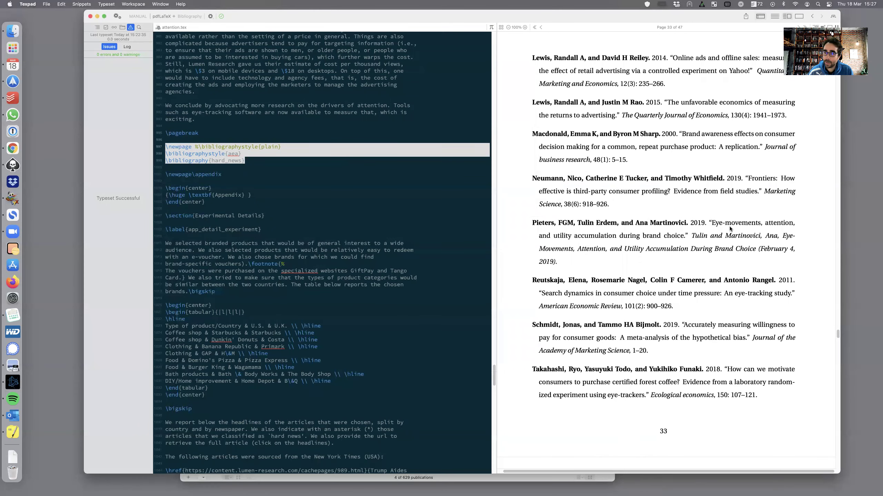
drag(712, 223, 683, 235)
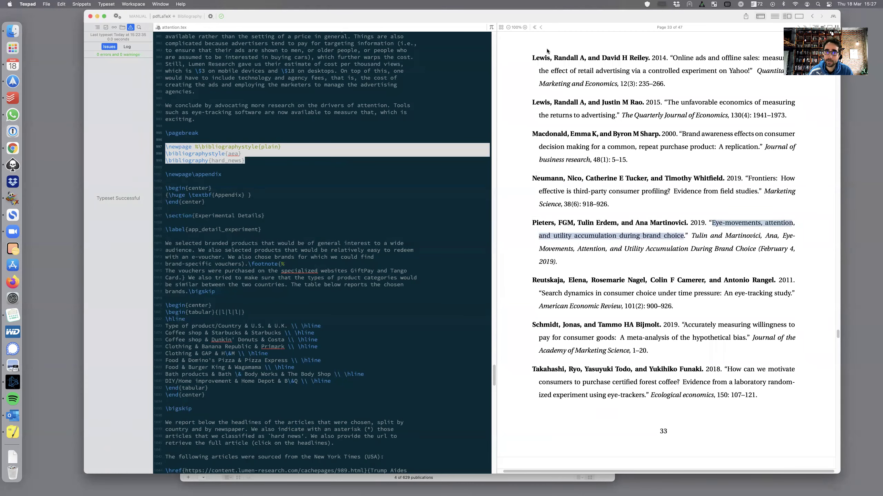
key(super+Tab)
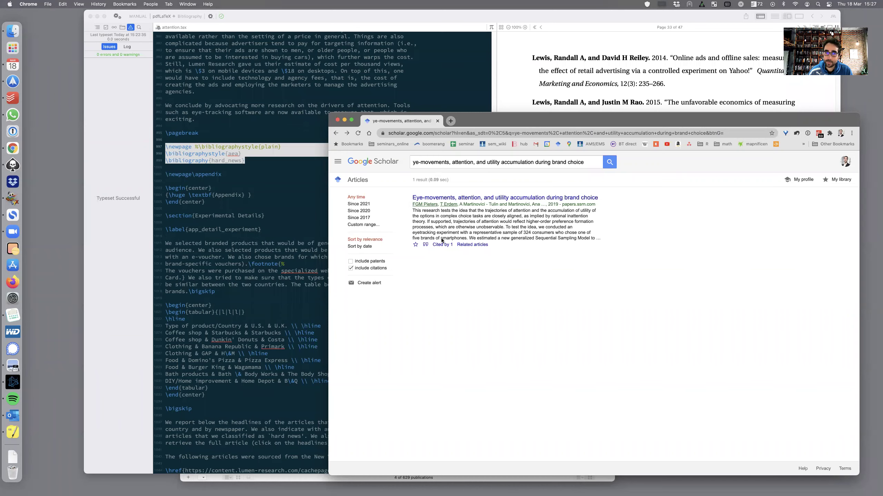
Step: Open the BibTeX citation of the eye-movements article and select the whole record
click(425, 245)
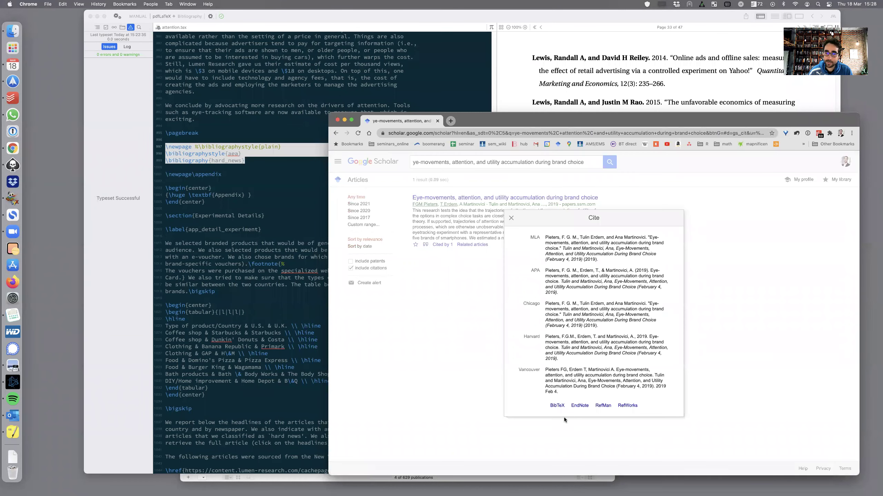
click(557, 406)
drag(354, 228, 329, 158)
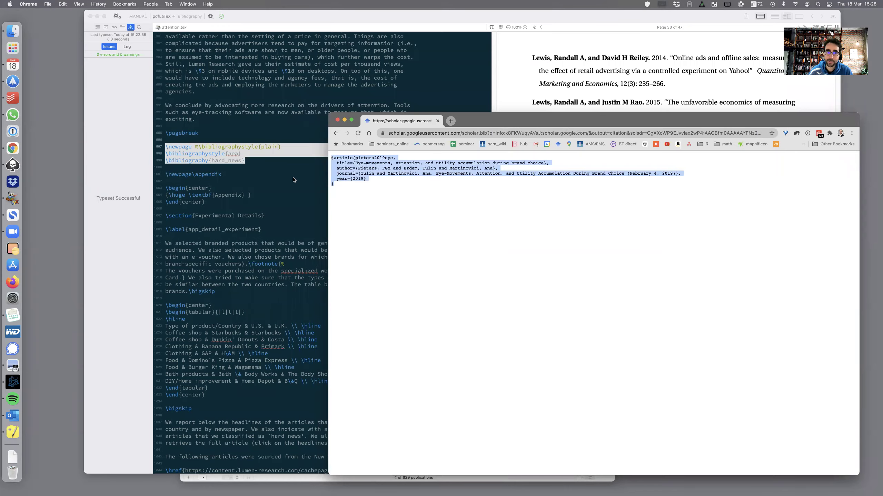
Step: Check the library in BibDesk, and examine the journal value of the article's BibTeX record in Chrome
key(ctrl+Up)
click(185, 350)
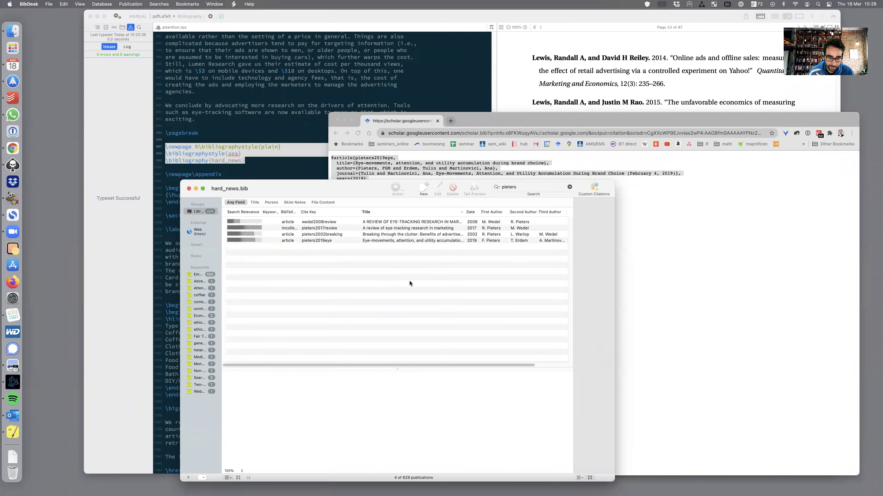
click(545, 165)
click(383, 179)
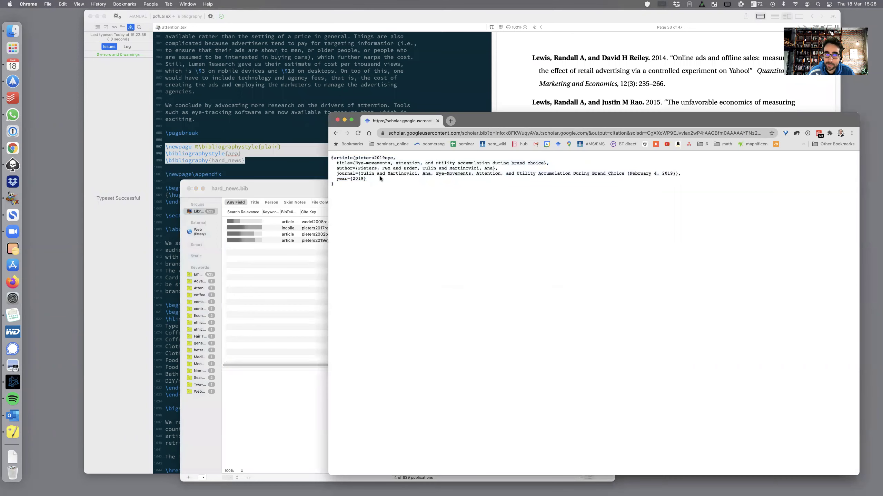
drag(360, 174, 675, 174)
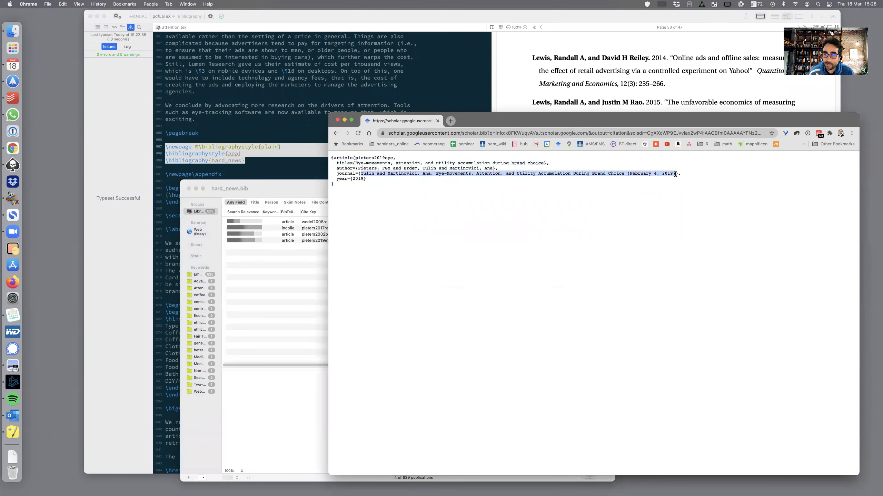
click(380, 183)
Step: Open the 2019 eye-movements entry in BibDesk and replace its journal with "Available on SSRN" followed by the copied SSRN citation in parentheses
click(317, 240)
click(326, 242)
double_click(327, 240)
click(342, 149)
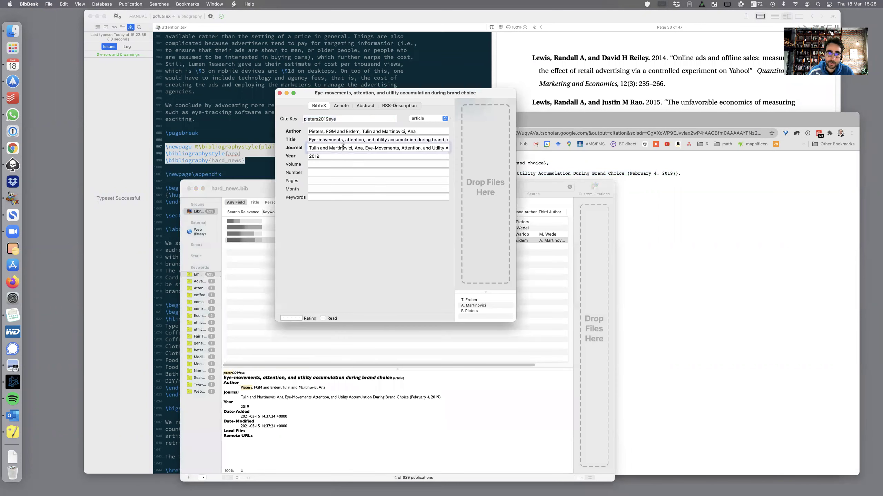
key(super+a)
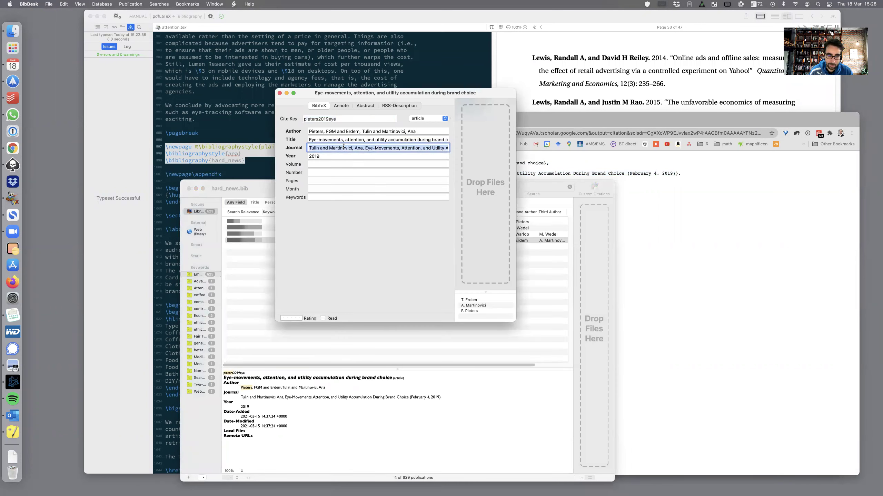
text(Available on SSR)
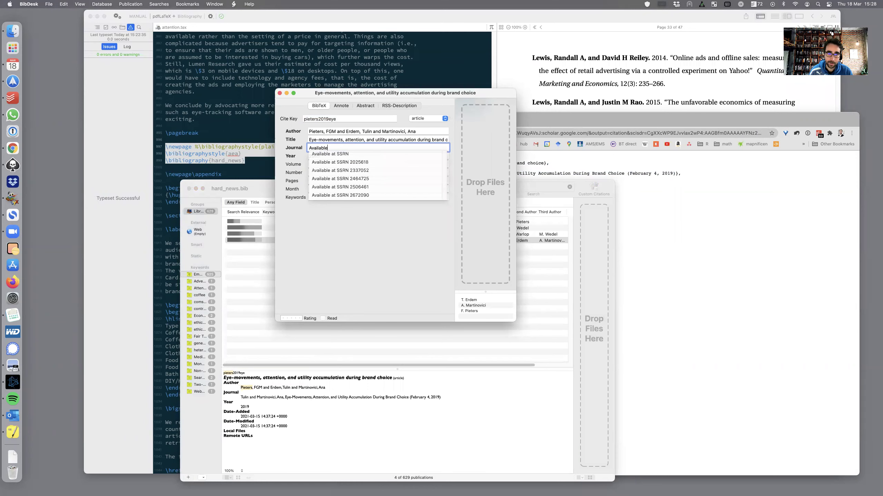
text(N ()
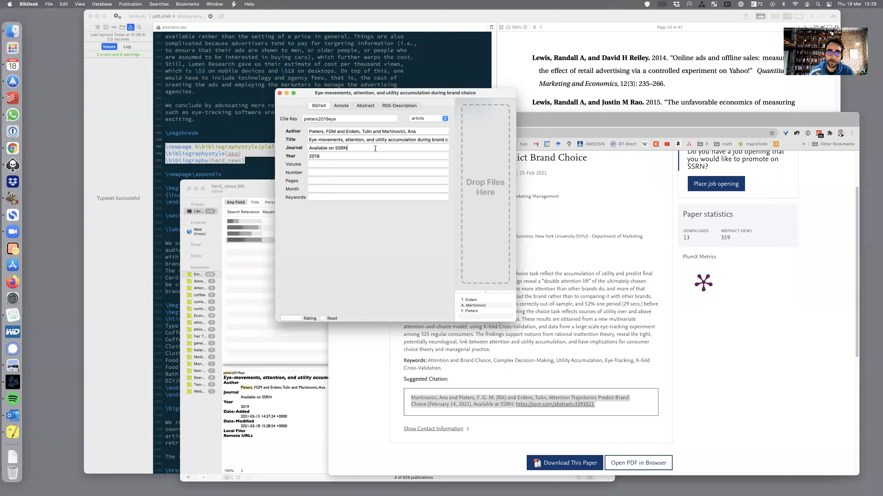
key(super+v)
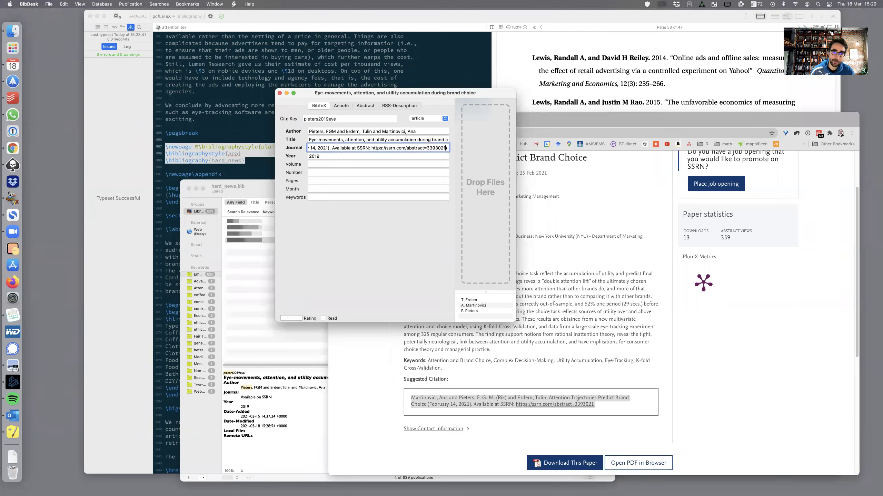
text())
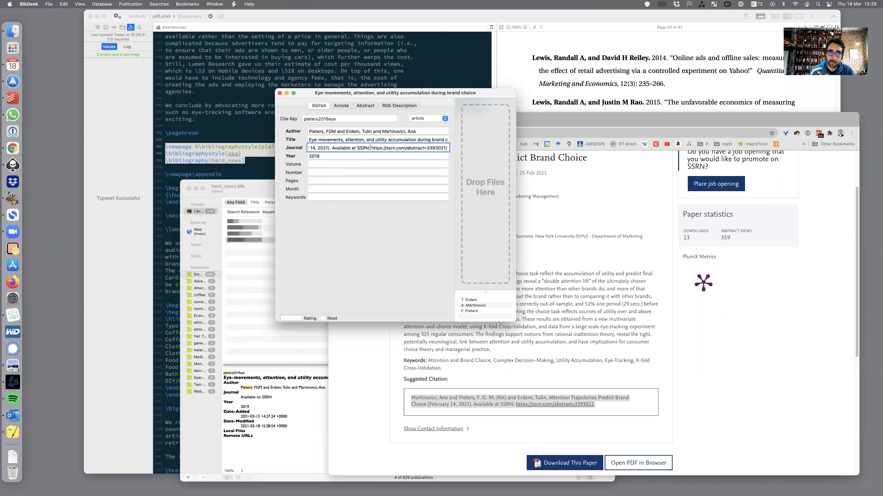
key(shift+alt+Left)
key(shift+alt+Left)
key(shift+alt+Left)
key(shift+alt+Left)
key(shift+alt+Left)
key(shift+alt+Left)
key(shift+alt+Left)
key(shift+alt+Left)
key(shift+alt+Left)
key(shift+alt+Left)
key(shift+alt+Left)
key(shift+alt+Left)
key(shift+alt+Left)
key(shift+alt+Left)
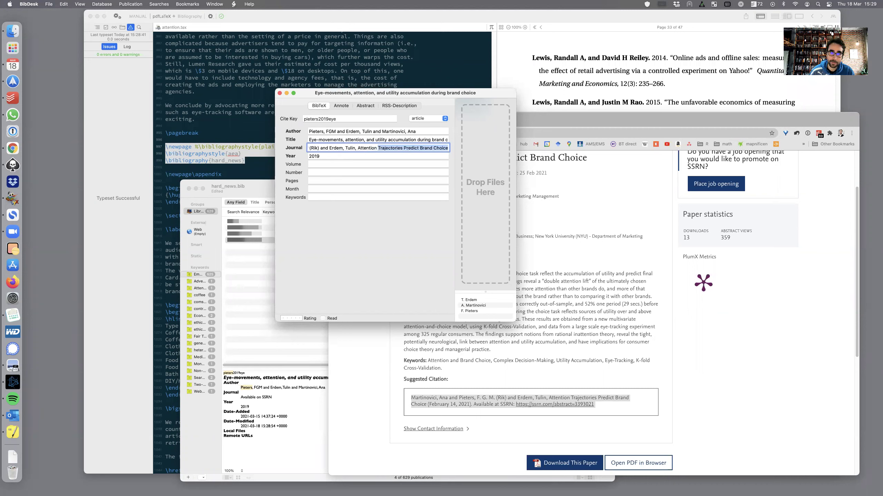
key(shift+alt+Left)
key(shift+alt+Left)
key(shift+alt+Left)
key(shift+alt+Left)
key(shift+alt+Left)
key(shift+alt+Left)
key(shift+alt+Left)
key(shift+alt+Left)
key(shift+alt+Left)
key(shift+alt+Left)
key(shift+alt+Left)
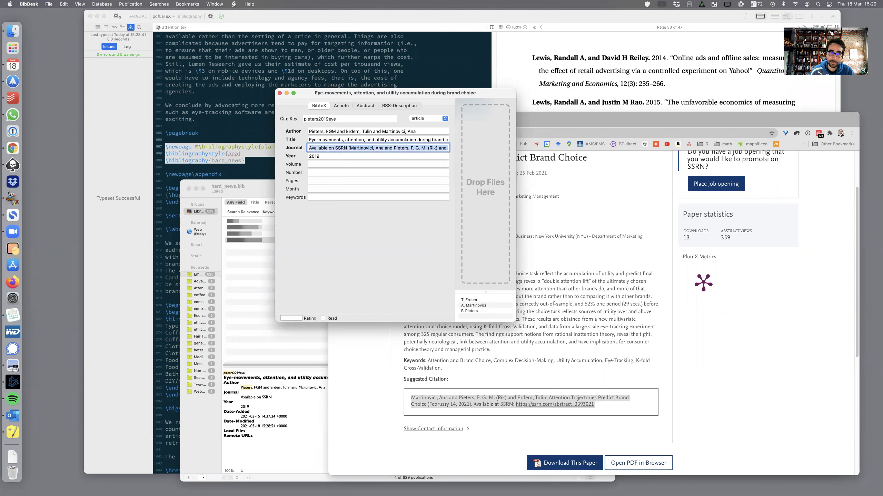
key(shift+alt+Right)
key(shift+alt+Right)
key(shift+alt+Right)
key(shift+Right)
key(shift+Right)
key(BackSpace)
key(super+s)
click(280, 93)
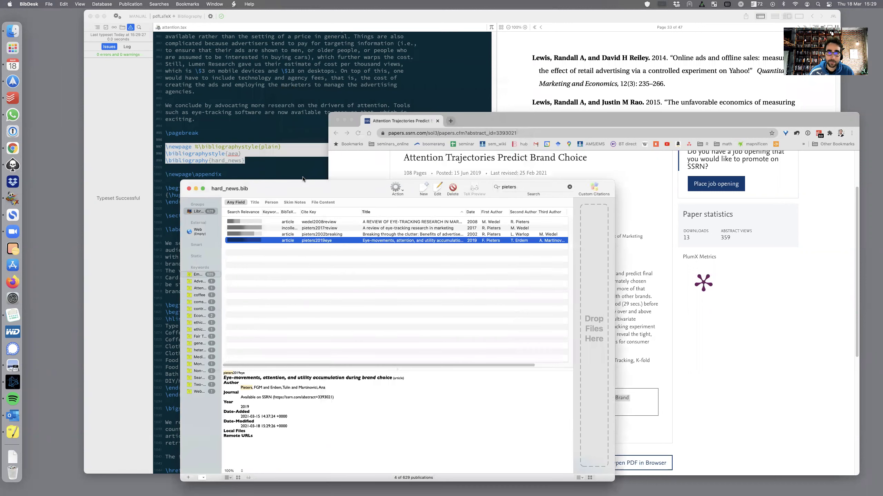
Step: Move the library window aside, retypeset the paper in Texpad and check the SSRN link in the eye-movements reference
click(314, 278)
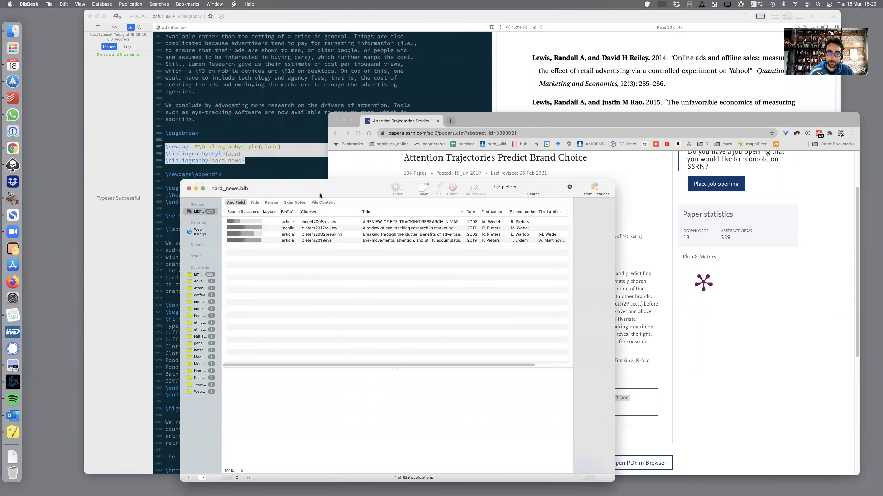
drag(320, 189, 293, 159)
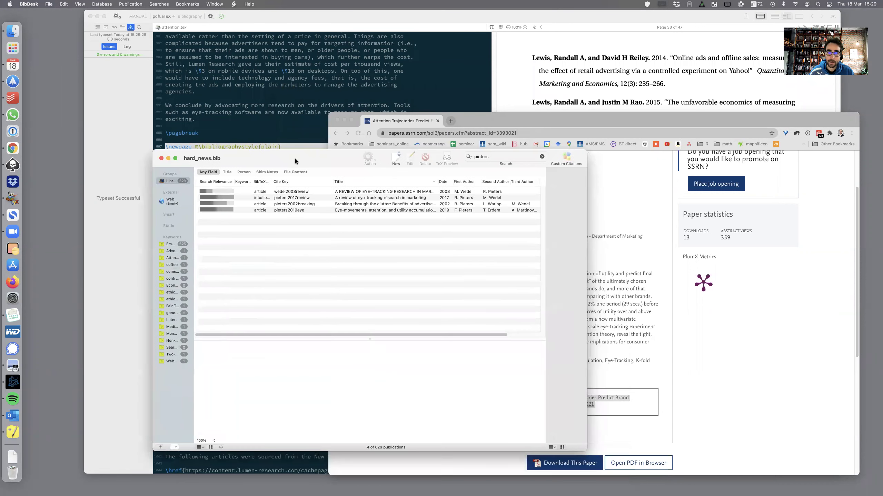
click(588, 81)
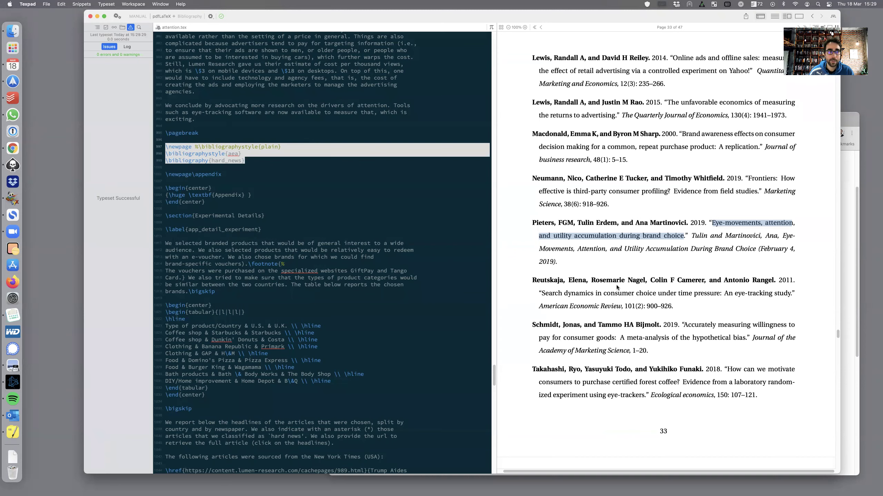
key(super+t)
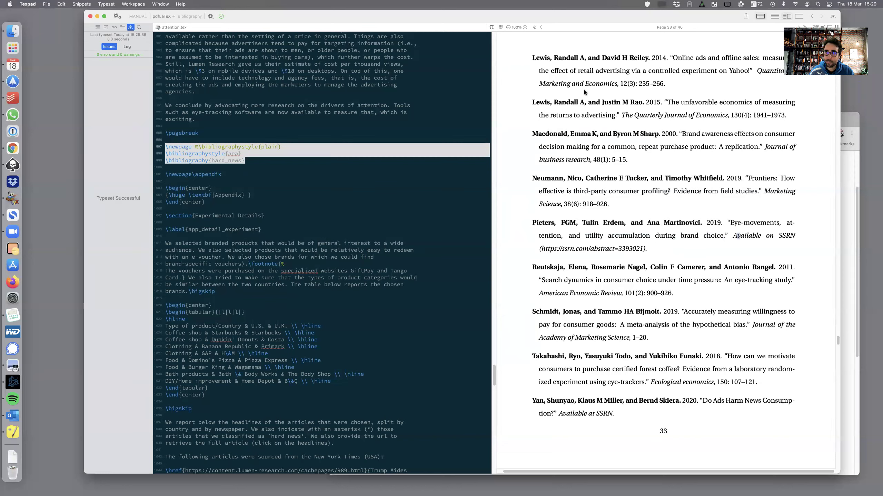
drag(650, 251, 523, 253)
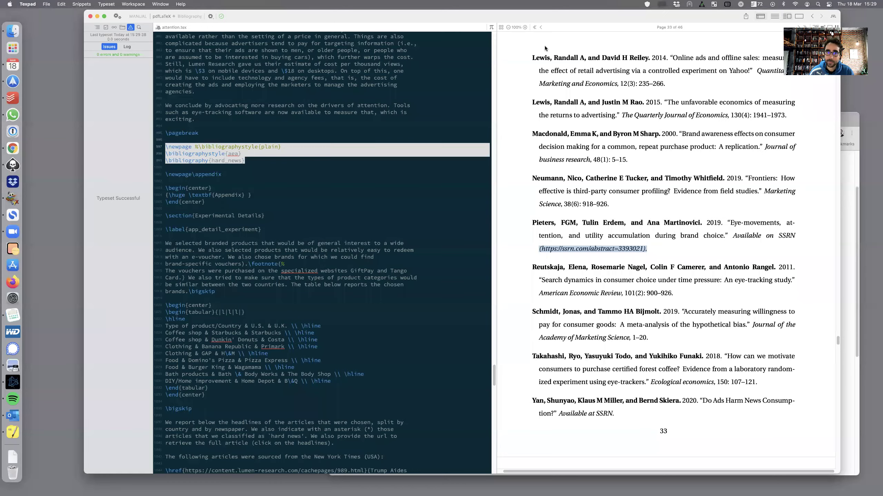
Step: Reopen the eye-movements entry in BibDesk, delete the parenthesised link from its journal so only "Available on SSRN" remains, and save
key(ctrl+Up)
click(169, 158)
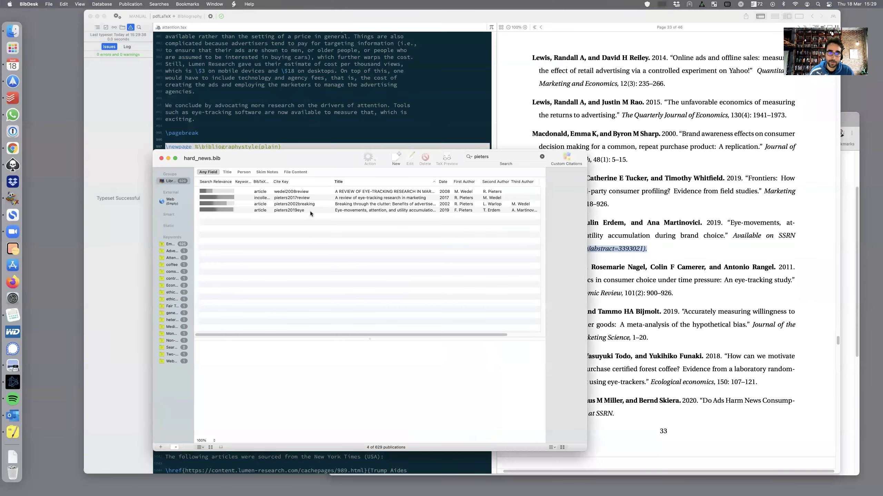
double_click(310, 209)
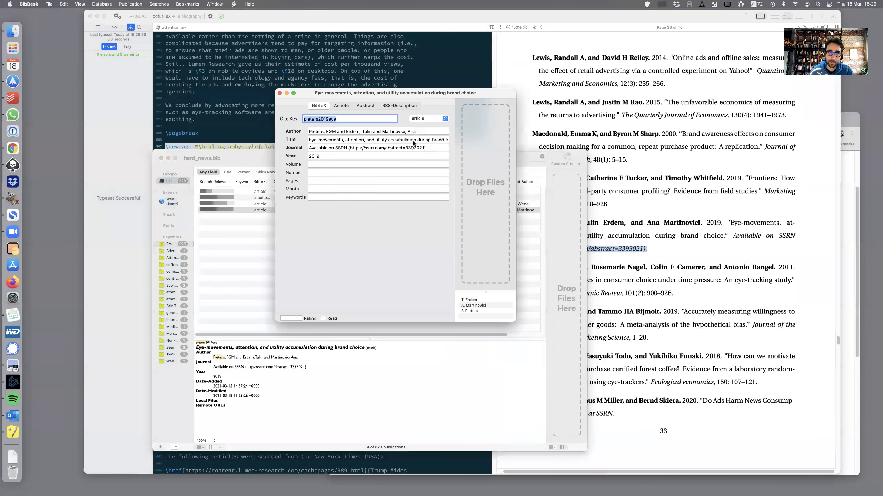
drag(432, 148, 348, 148)
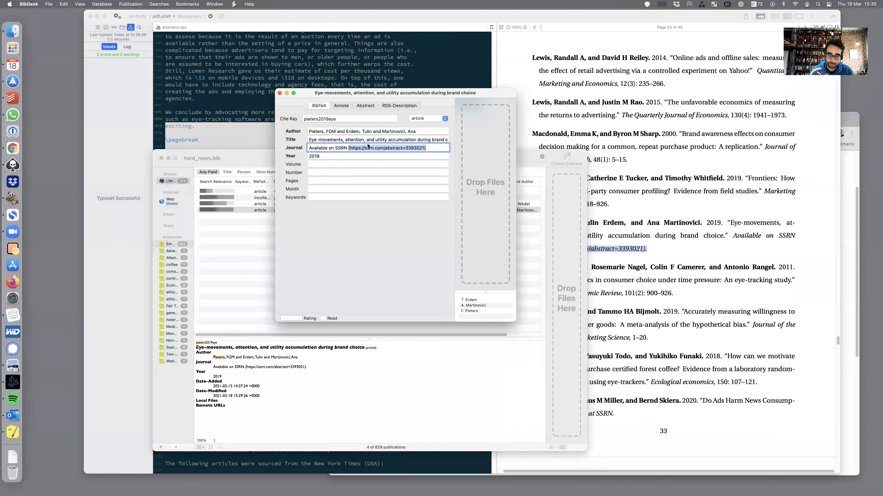
key(BackSpace)
key(BackSpace)
key(super+s)
click(280, 93)
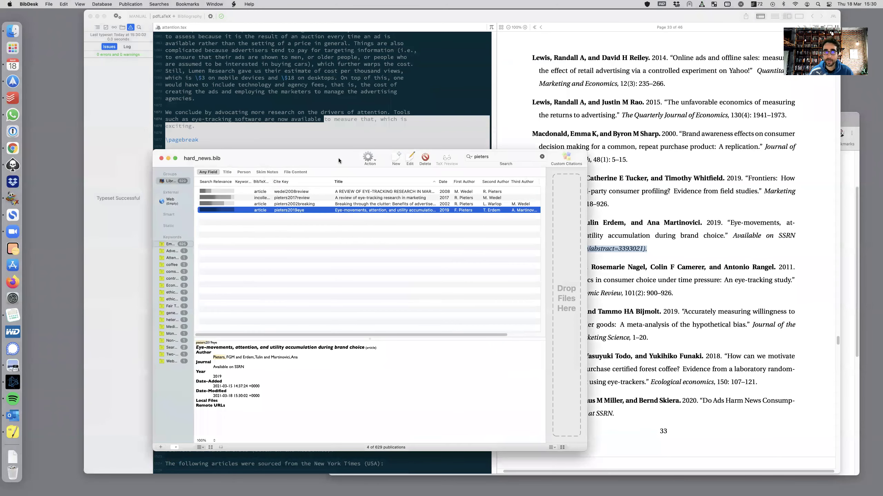
Step: Retypeset the paper in Texpad and check the eye-movements reference and its neighbours in the PDF's reference list
drag(339, 159, 347, 168)
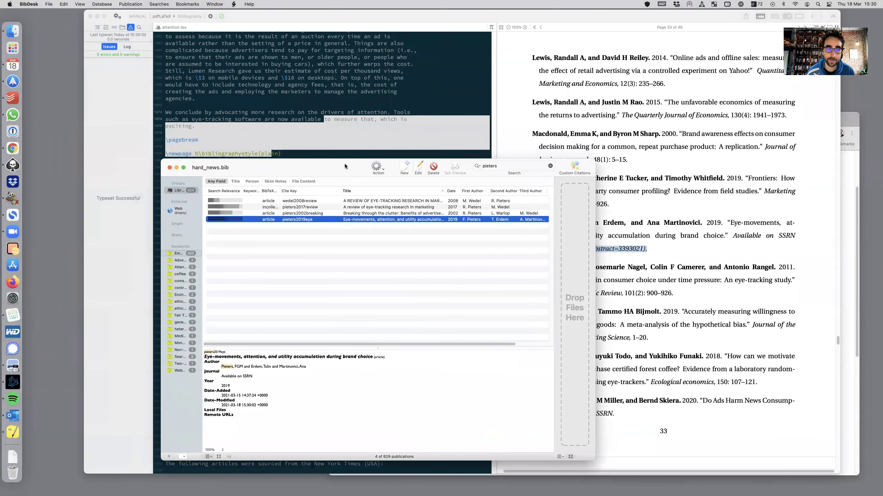
click(702, 265)
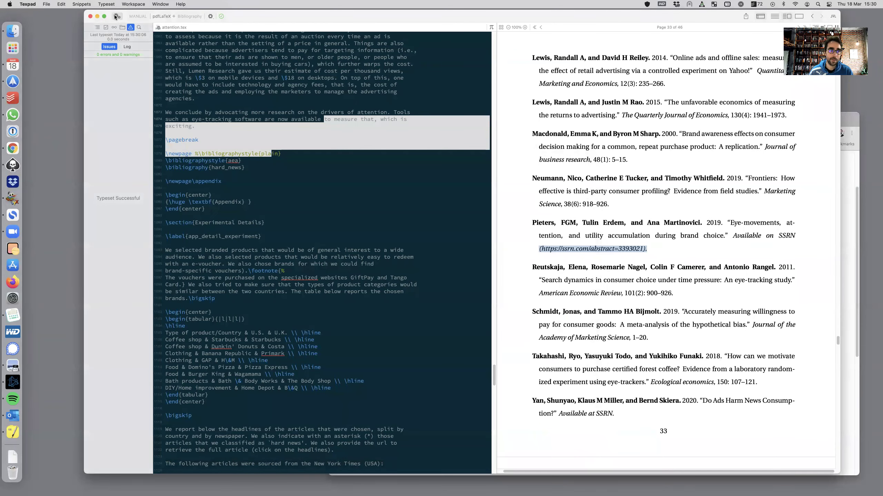
key(super+t)
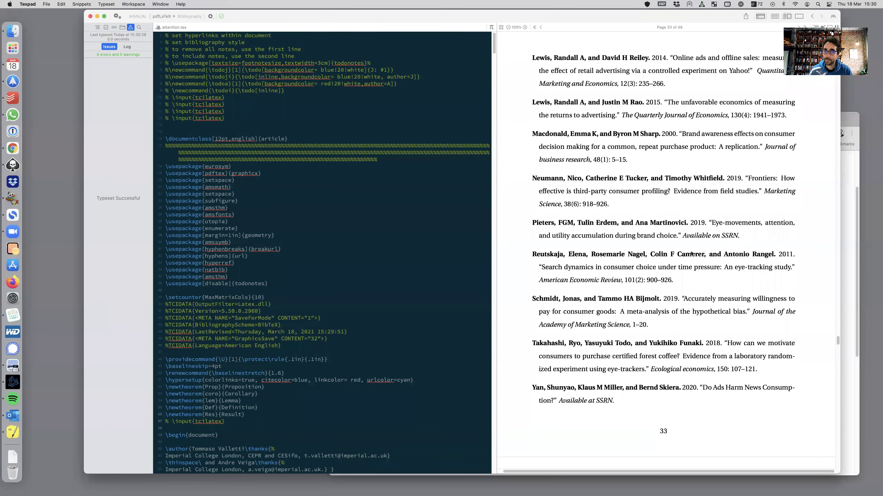
scroll(677, 236, down, 5)
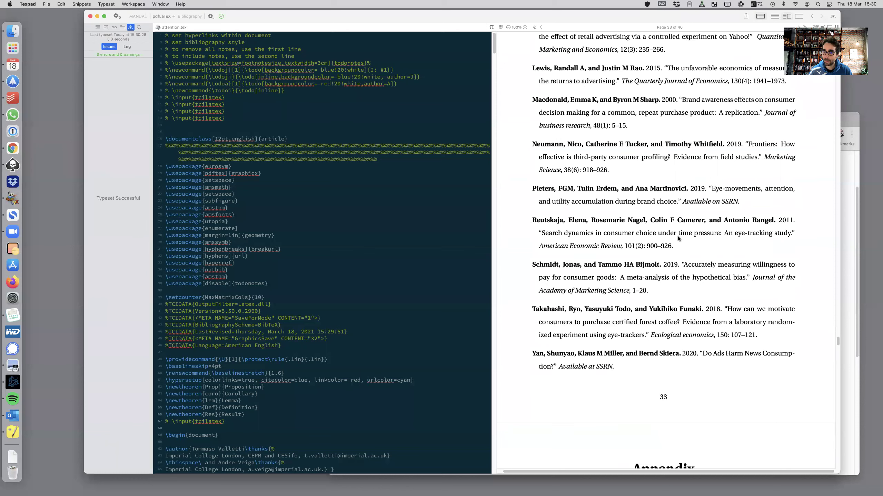
scroll(678, 238, down, 10)
scroll(678, 239, up, 12)
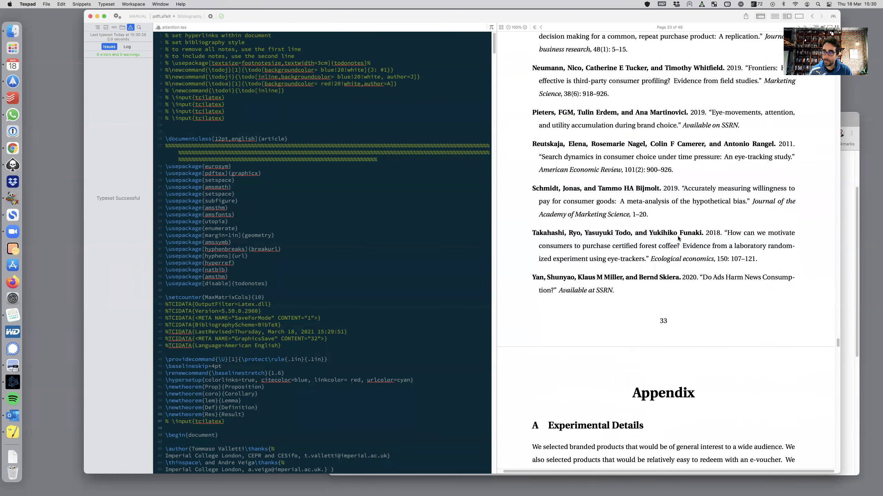
scroll(678, 238, up, 5)
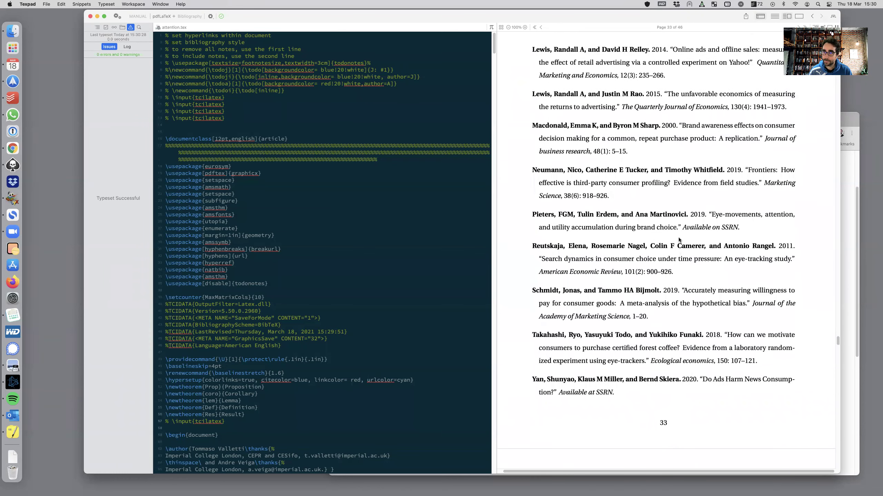
scroll(678, 240, up, 4)
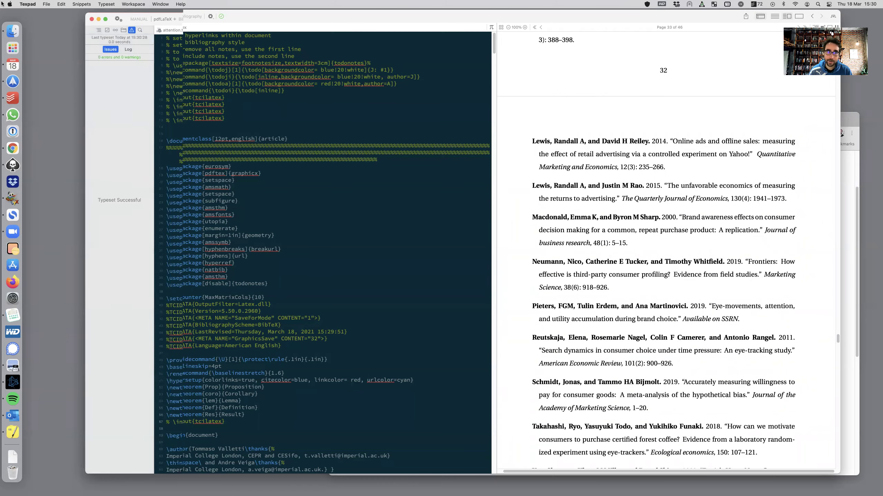
Step: Bring BibDesk forward, place it beside the PDF's references and search the library for the first author's first name of the 2015 advertising-returns article
key(ctrl+Up)
click(256, 218)
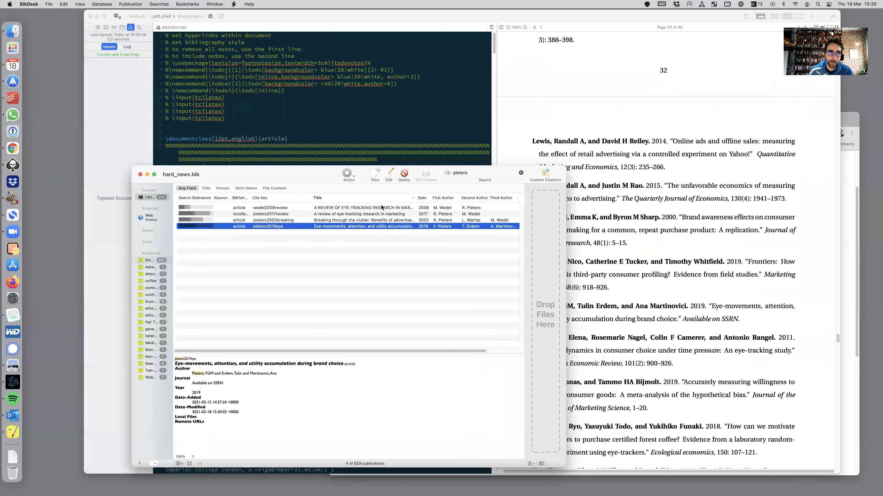
drag(296, 175, 244, 185)
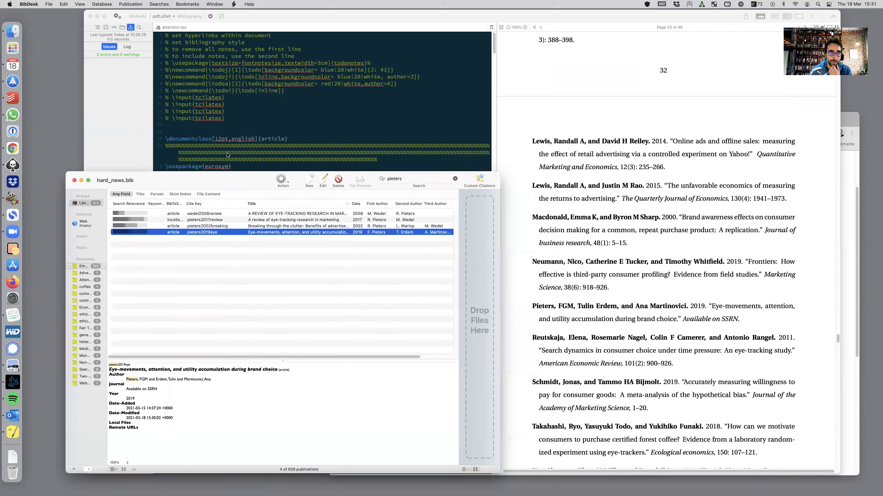
click(405, 182)
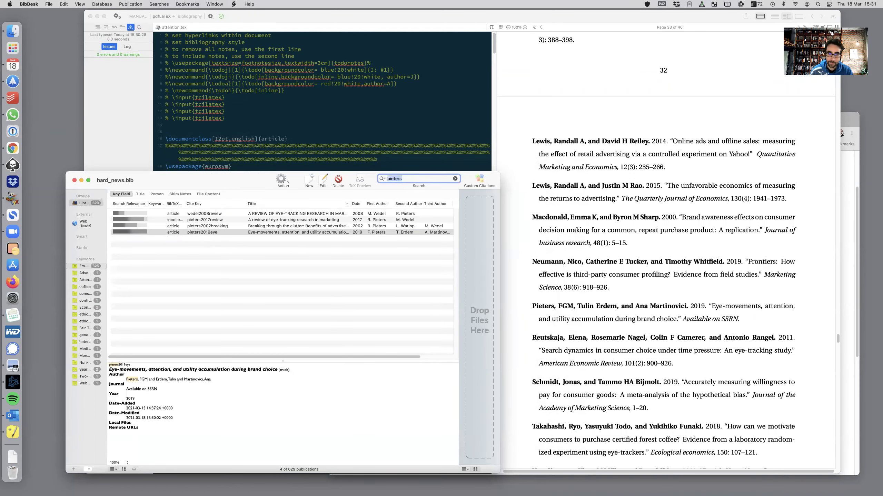
key(BackSpace)
text(randall)
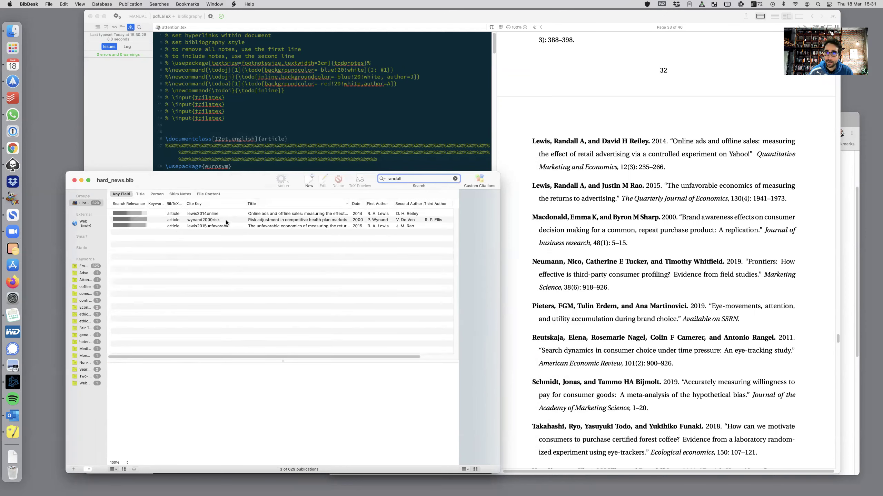
Step: Open the entry "The unfavorable economics of measuring the returns to advertising", change the first author's first name to its short form and close the editor
click(257, 226)
double_click(265, 226)
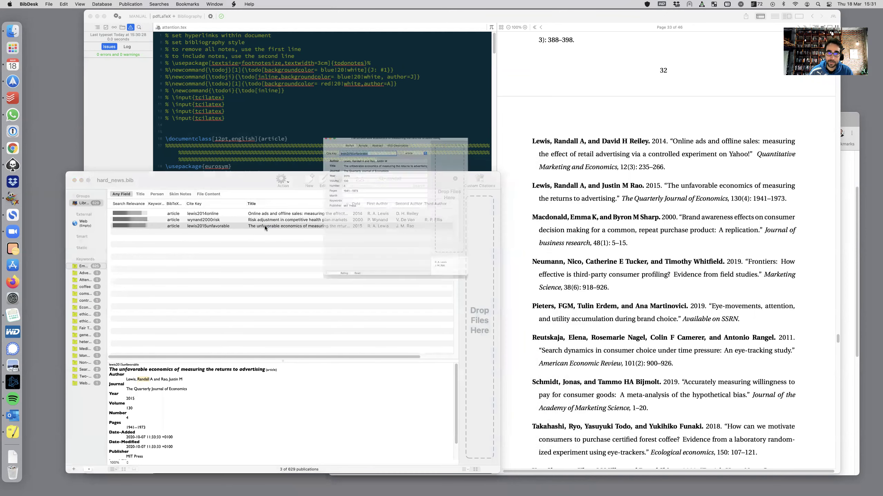
drag(396, 93, 336, 115)
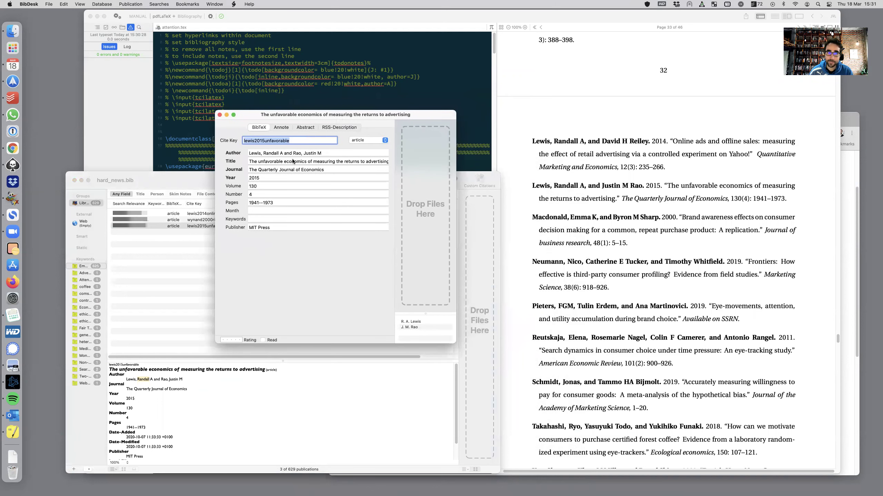
double_click(269, 154)
text(Randy)
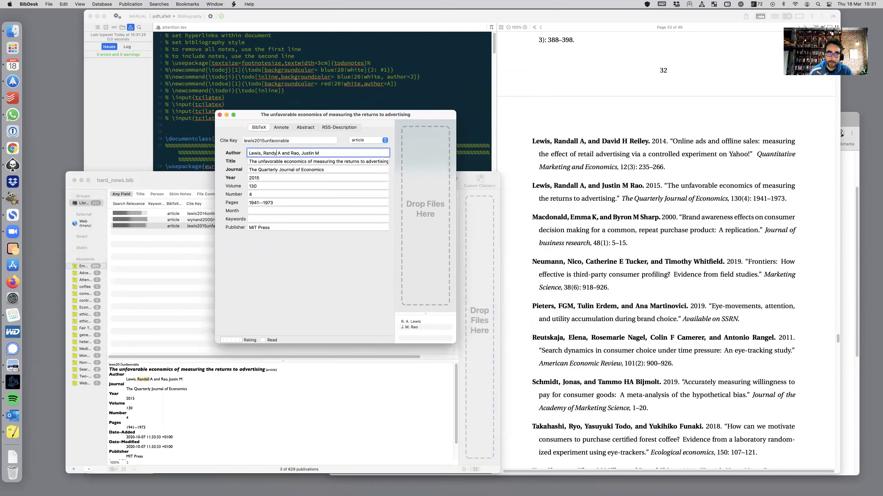
click(219, 115)
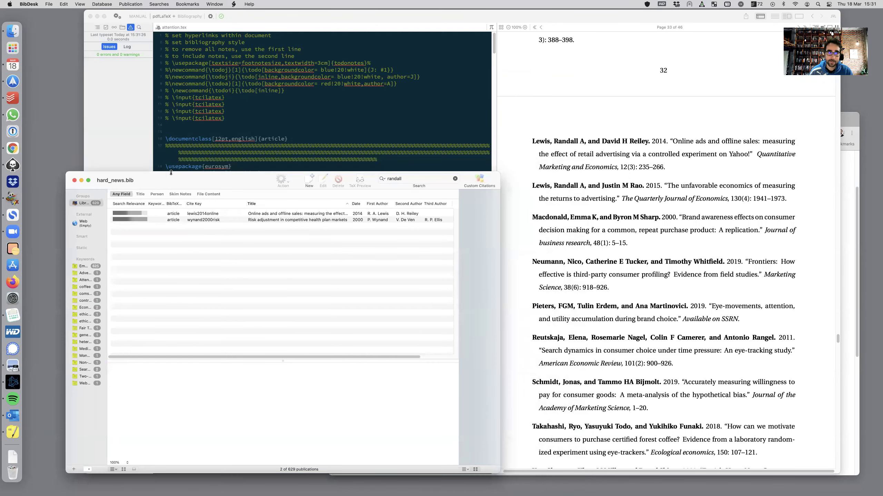
Step: Retypeset the paper in Texpad, check the author name in the 2015 reference and switch back to BibDesk
click(240, 16)
click(117, 17)
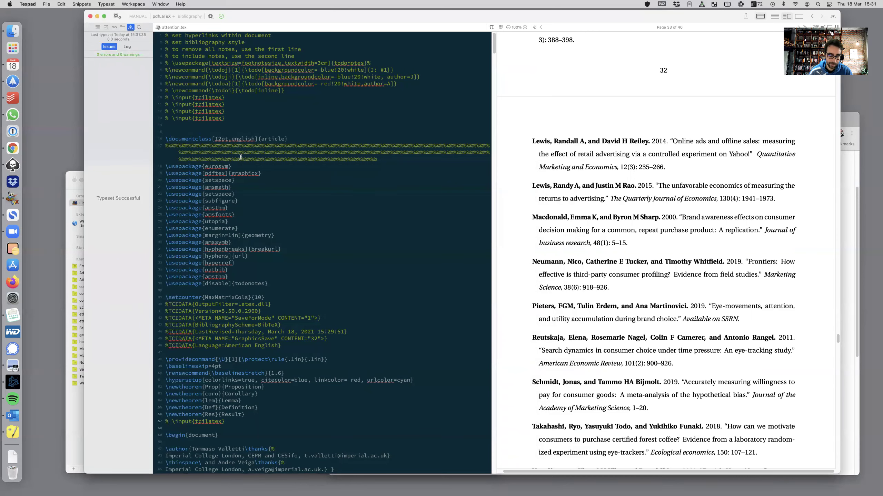
key(super+Tab)
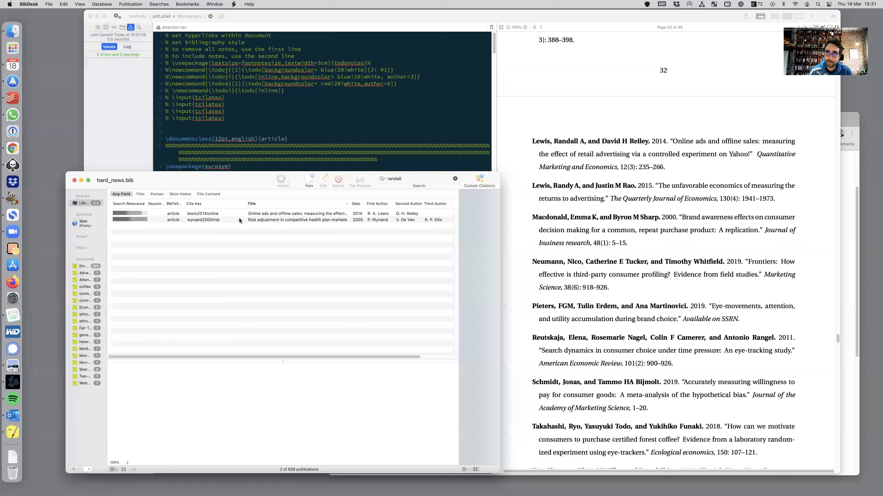
Step: Search the library for "unfavorable" and open the 2015 article on measuring the returns to advertising
click(410, 178)
key(super+a)
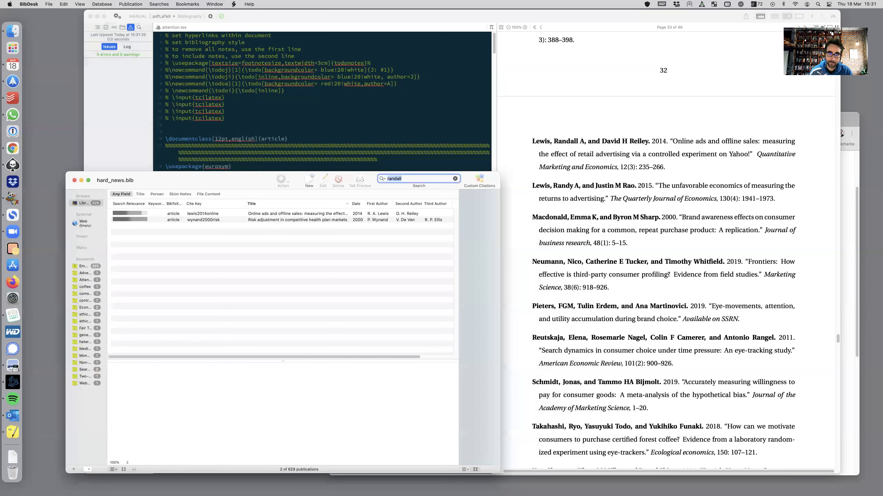
text(randy)
key(Return)
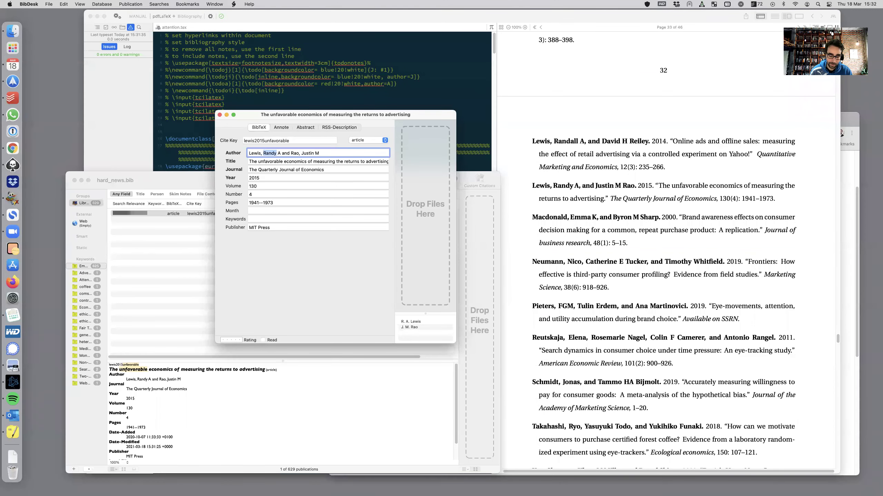
Step: Change the first author's first name back to its full form in the 2015 advertising-returns entry and close the editor
text(Randall)
key(Return)
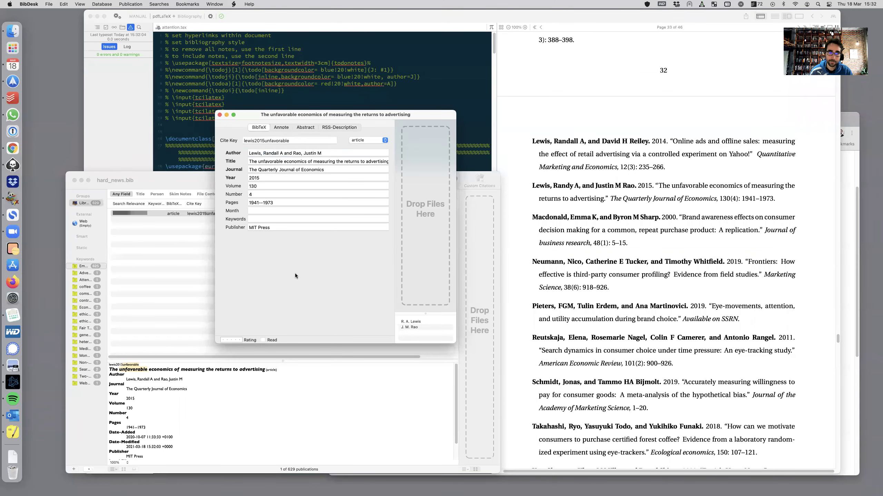
click(219, 115)
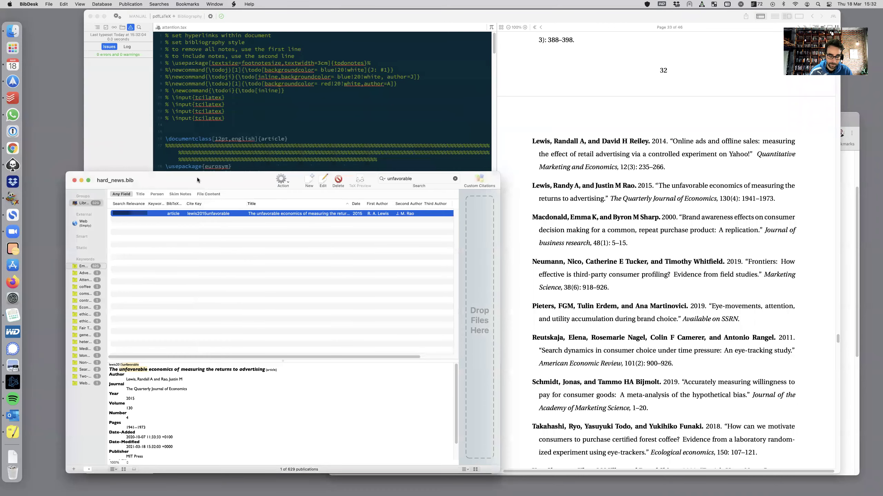
Step: Close the hard_news.bib library window, switch to Texpad and retypeset the paper
click(74, 181)
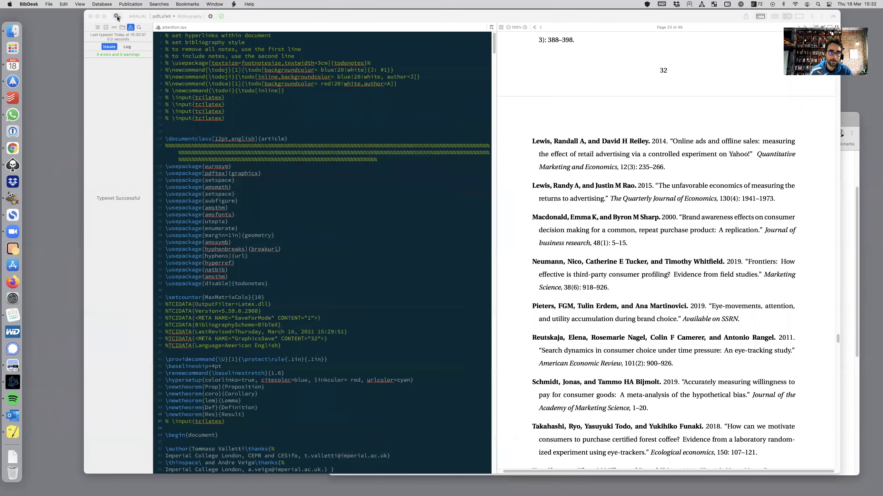
click(127, 25)
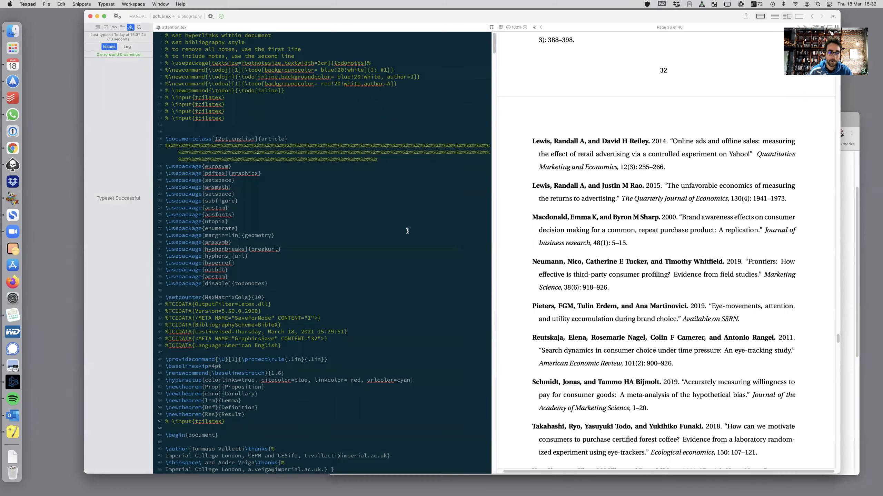
Step: View the paper's files in the version_05 folder in Finder and return to the LaTeX source in Texpad
scroll(408, 231, down, 20)
key(ctrl+Up)
click(400, 185)
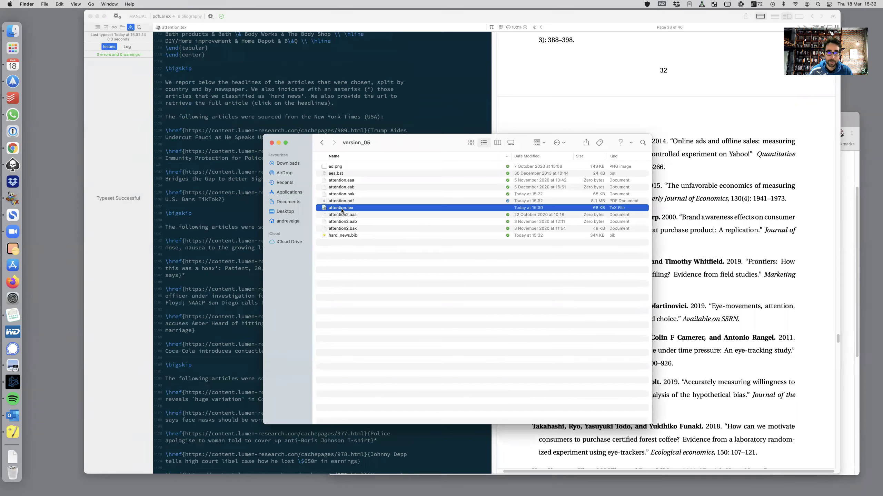
click(243, 117)
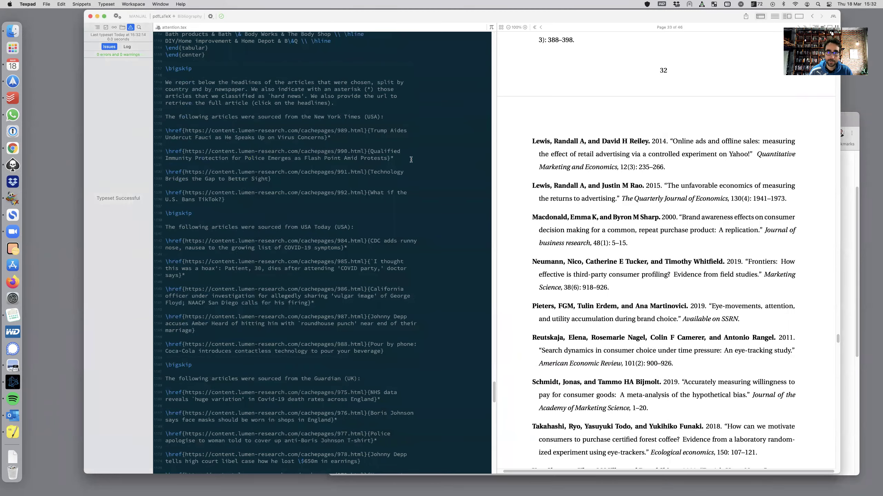
key(ctrl+Up)
click(403, 186)
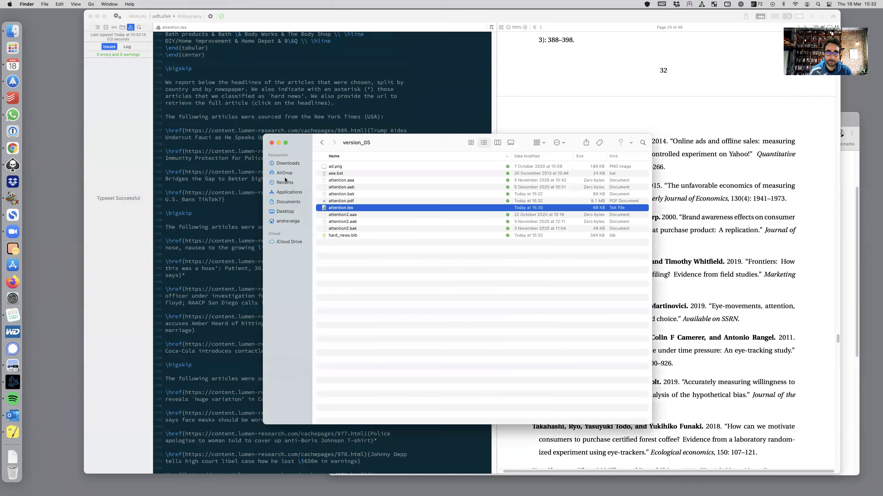
click(257, 229)
Step: Find the bibliography commands before the appendix in attention.tex and highlight the lines setting the aea style and the hard_news library
scroll(256, 229, up, 15)
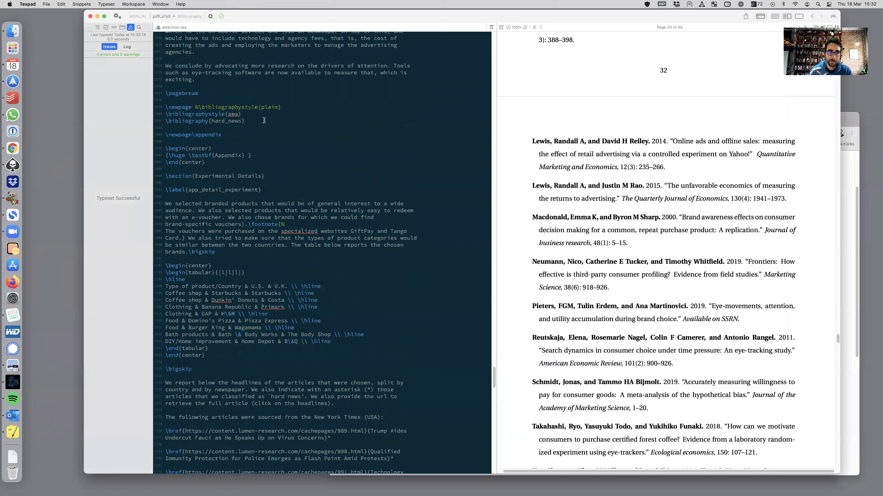
drag(249, 119, 158, 100)
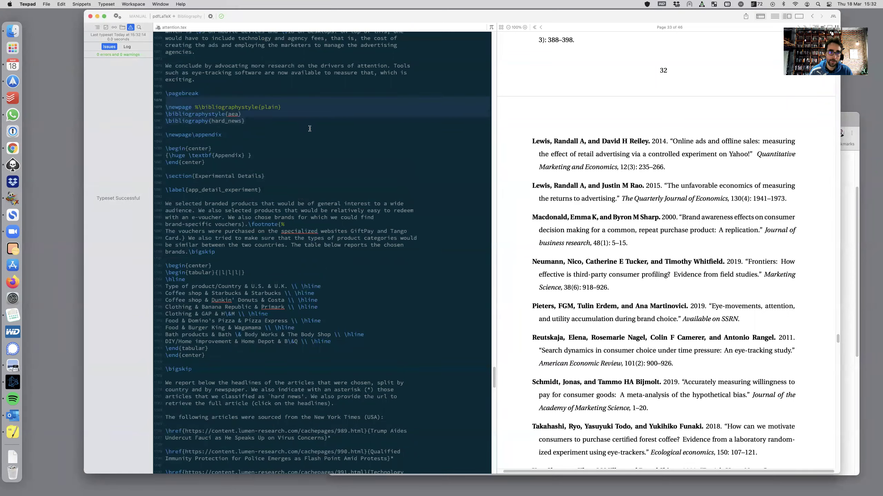
click(176, 121)
click(254, 119)
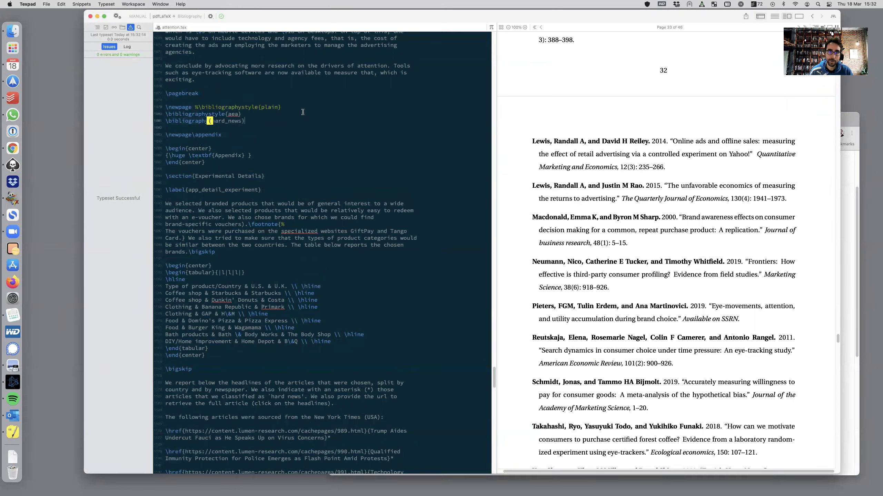